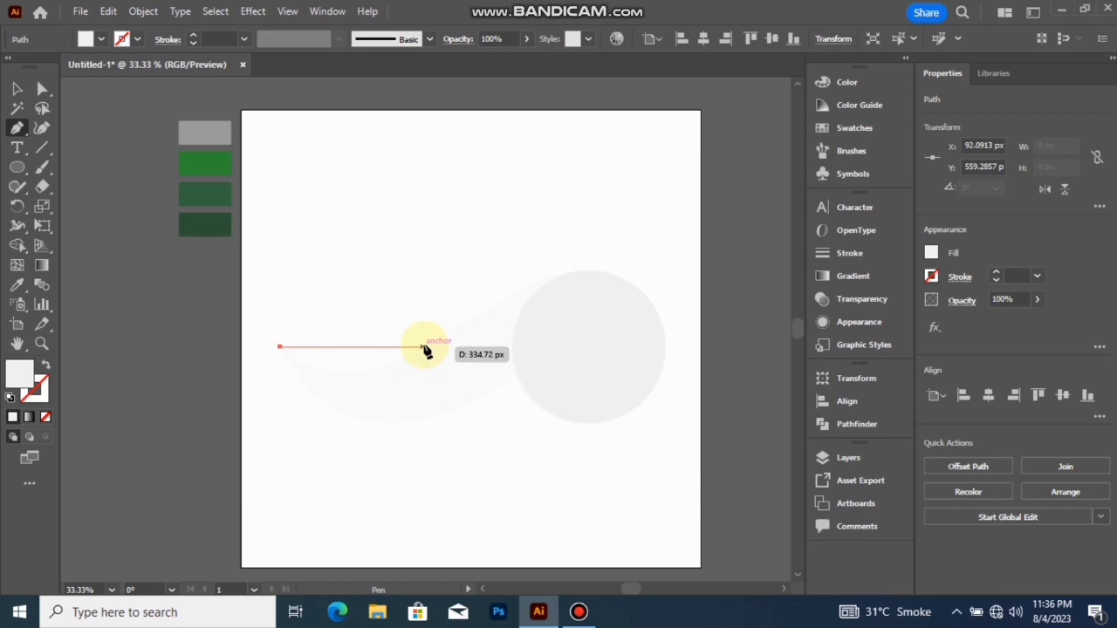
Draw a closed wave-shaped tail with the Pen tool, curving up to the circle's topmost point and back beneath to the starting anchor.
drag(491, 319, 513, 294)
click(590, 274)
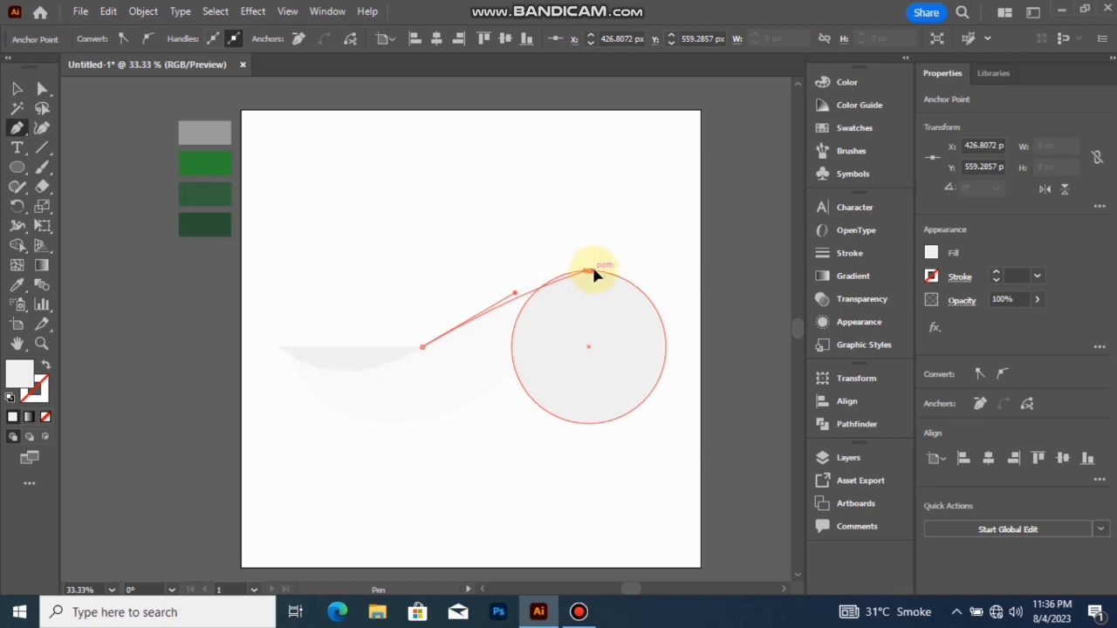
drag(614, 277, 625, 271)
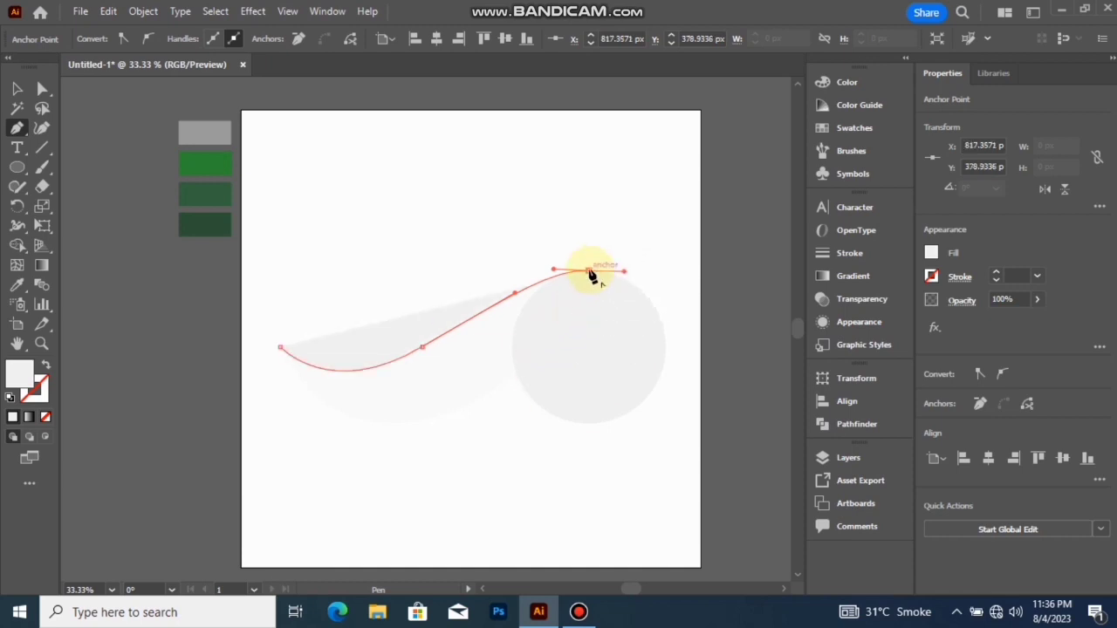
click(589, 272)
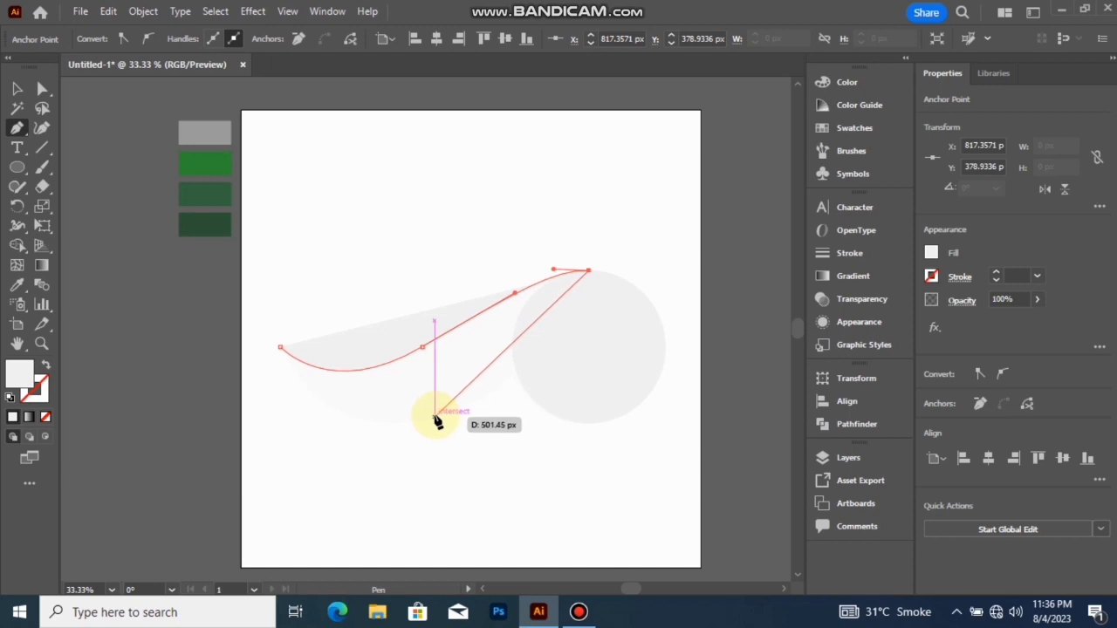
click(434, 416)
drag(373, 423, 335, 438)
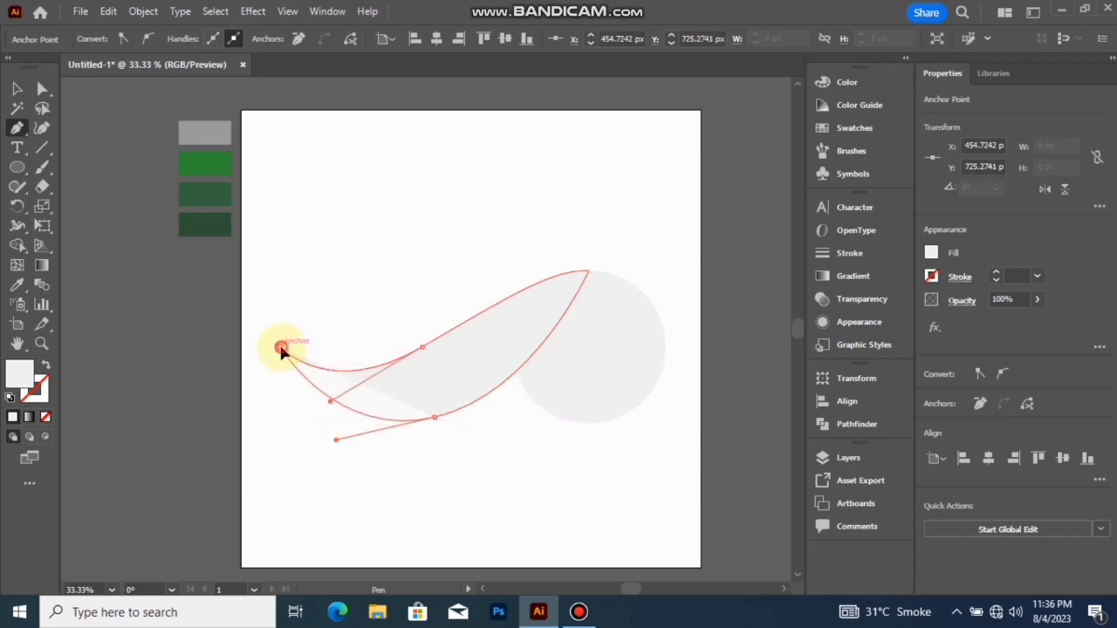
click(280, 349)
mouse_move(265, 303)
mouse_down()
mouse_move(252, 291)
mouse_move(259, 300)
mouse_up()
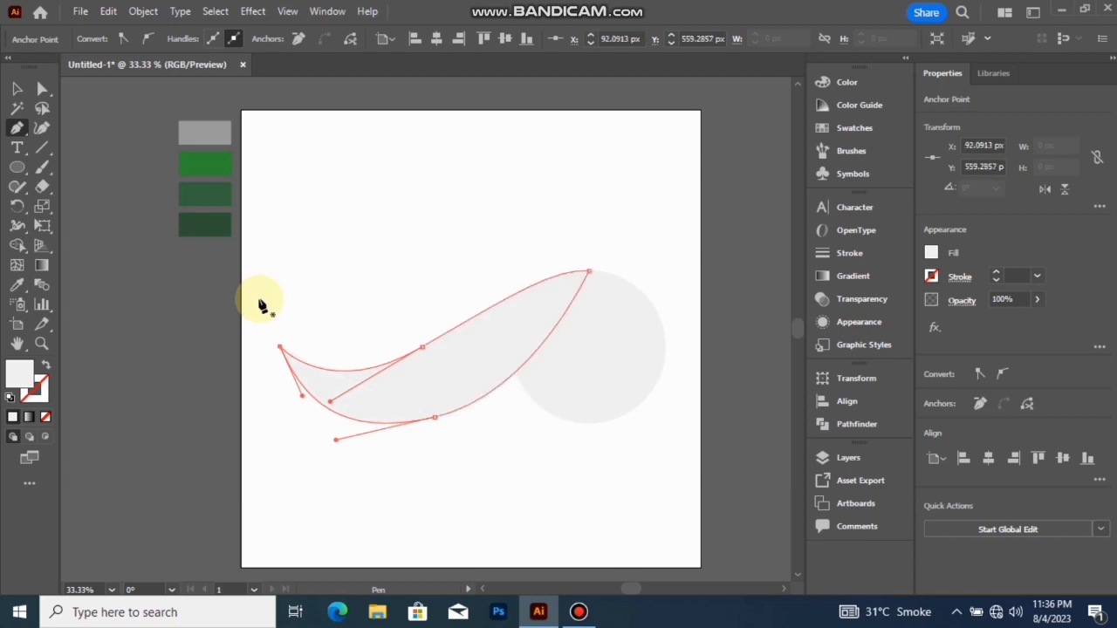
Unite the wave tail with the circle and fill the combined shape with the gray swatch's color.
click(17, 88)
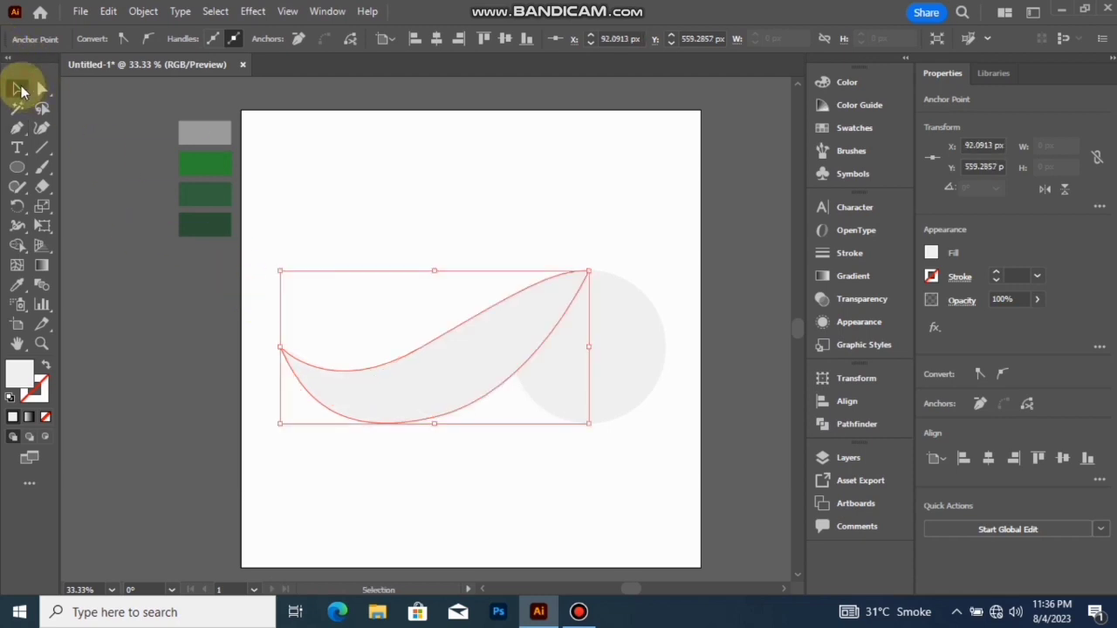
shift+click(530, 363)
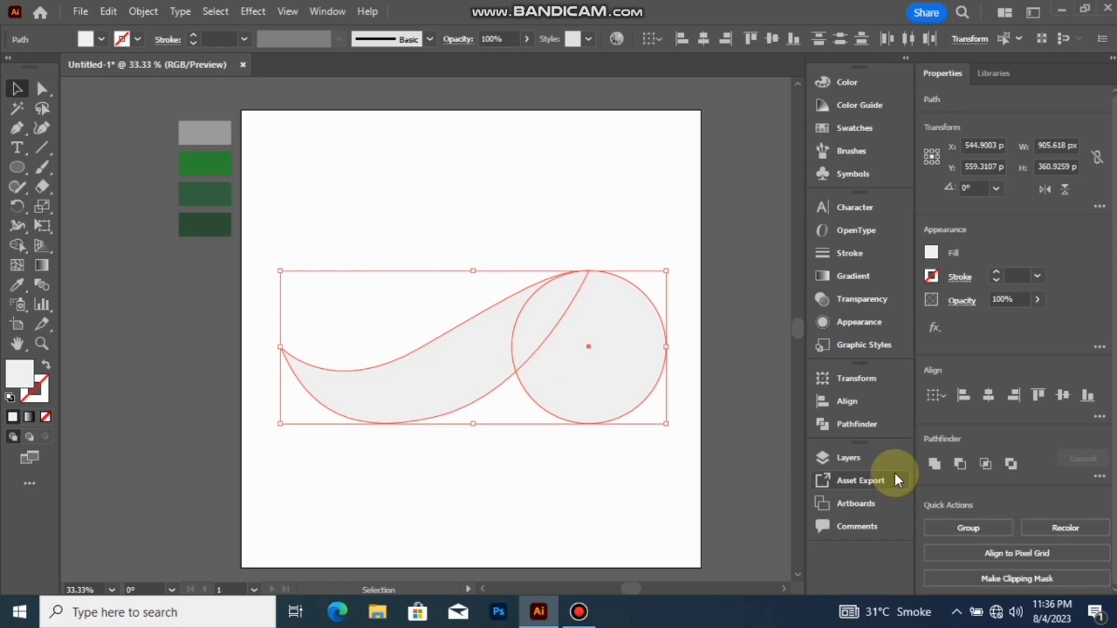
click(940, 464)
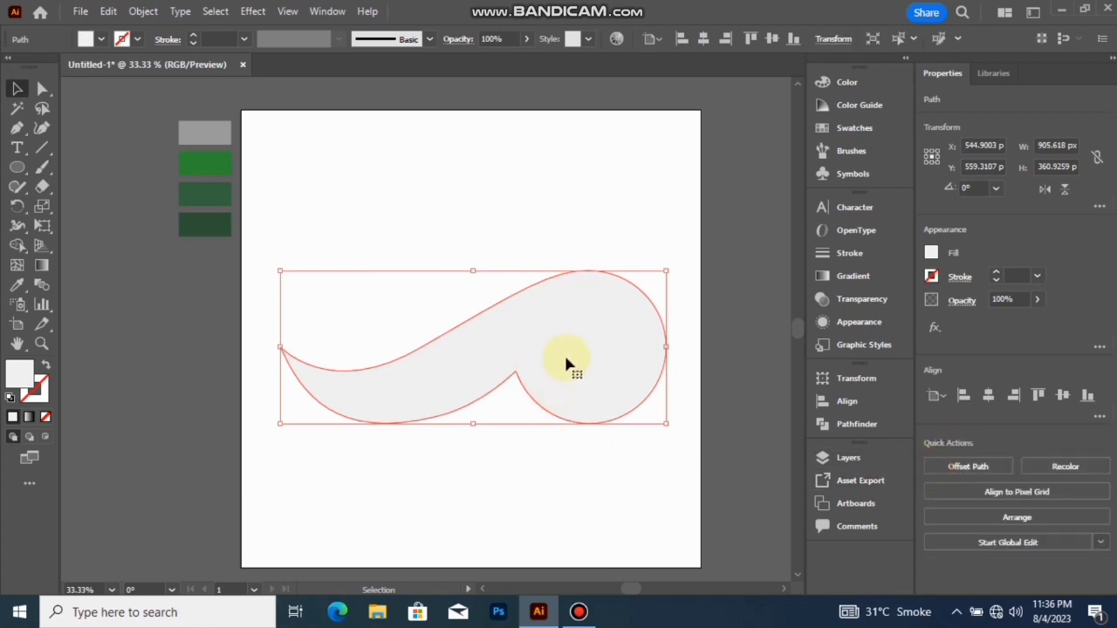
click(16, 286)
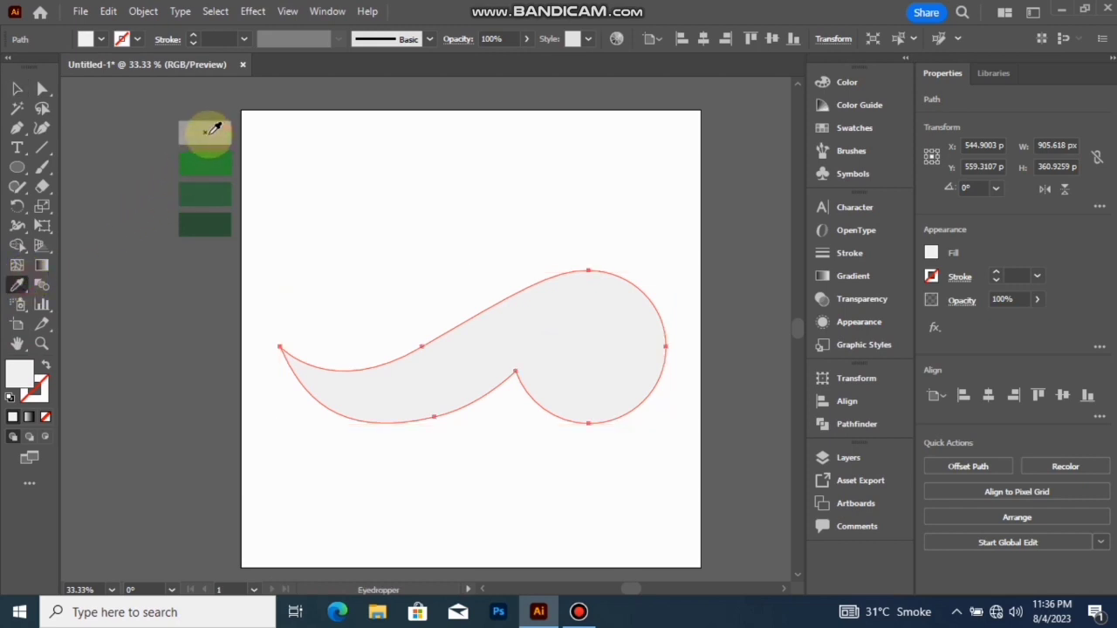
click(211, 131)
click(16, 89)
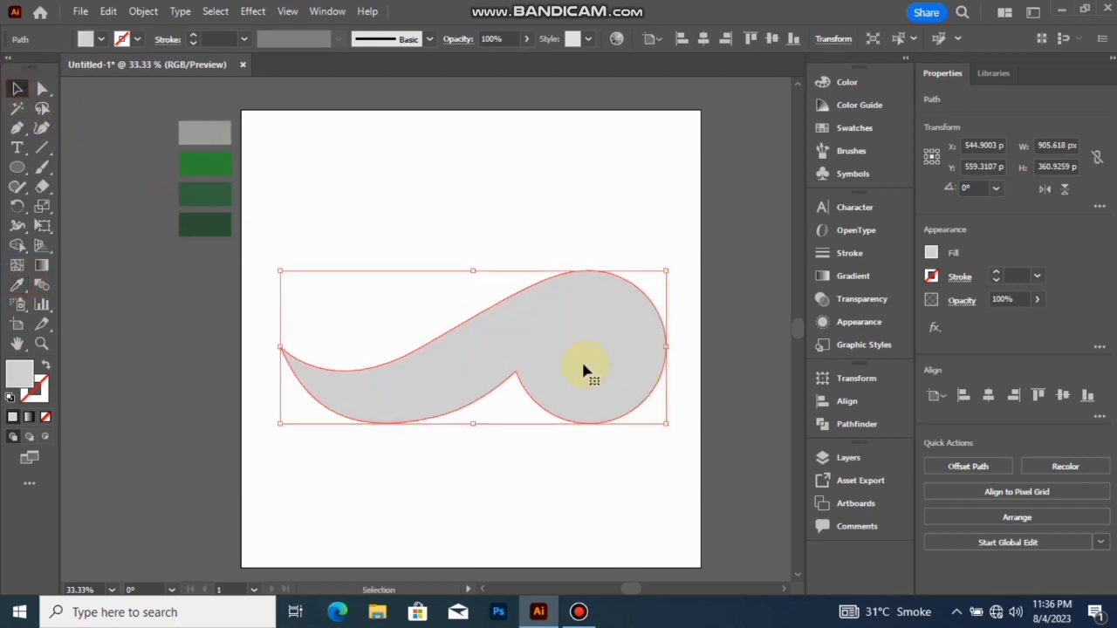
Scale the gray shape down to about 807 px wide and place a copy slightly above it, sent to the back.
drag(666, 424, 644, 417)
drag(589, 364, 588, 337)
right_click(588, 337)
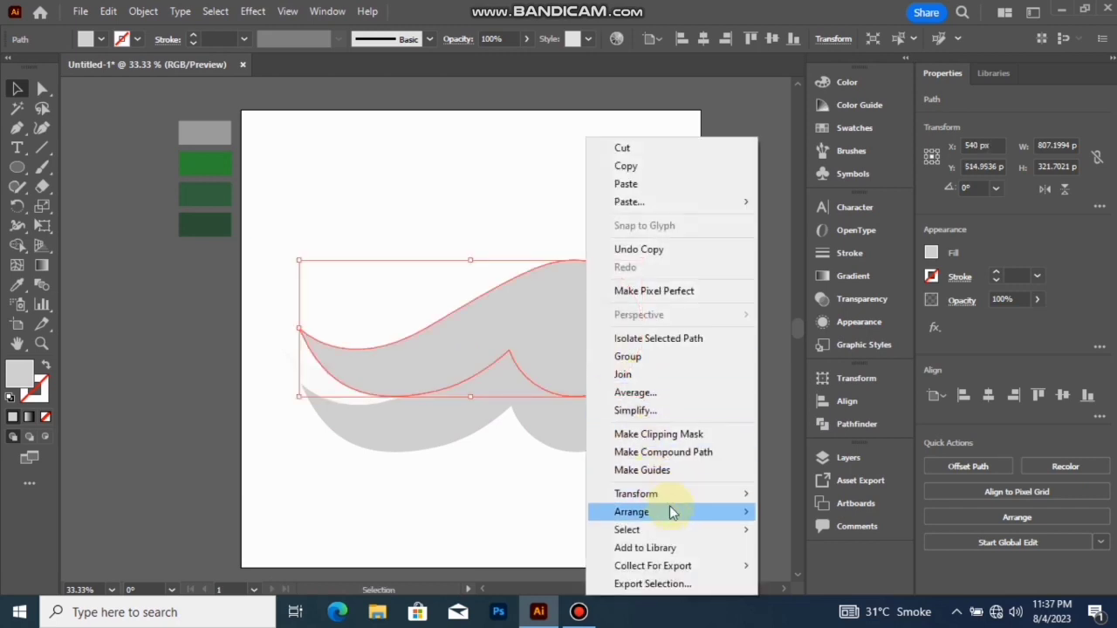
mouse_move(673, 509)
click(850, 567)
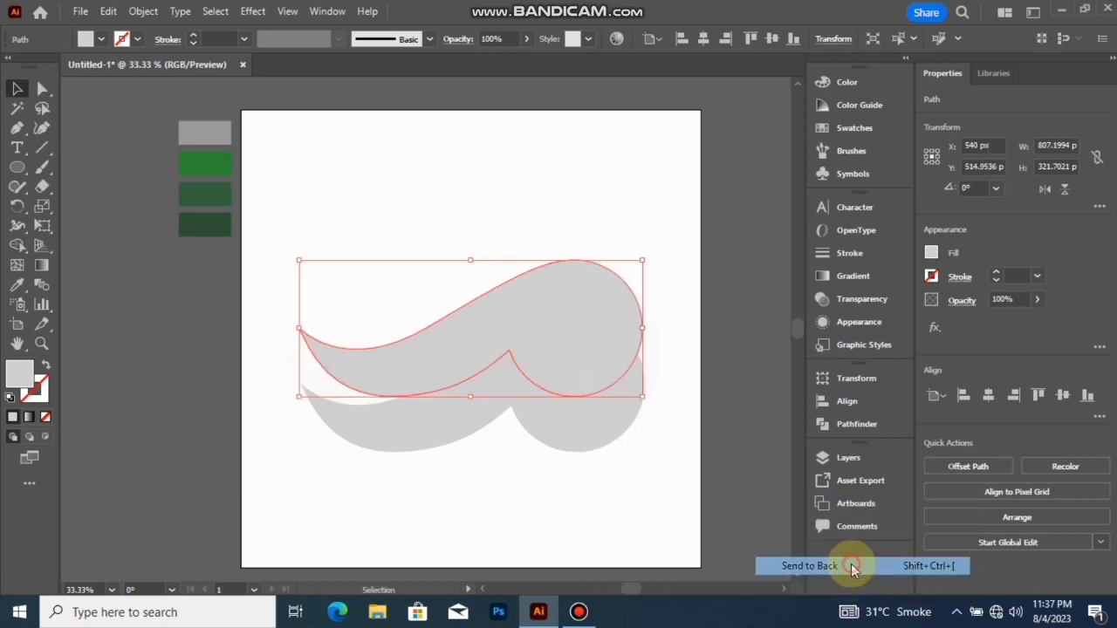
Fill the rear copy of the gray wave with the bright green swatch's color.
click(18, 283)
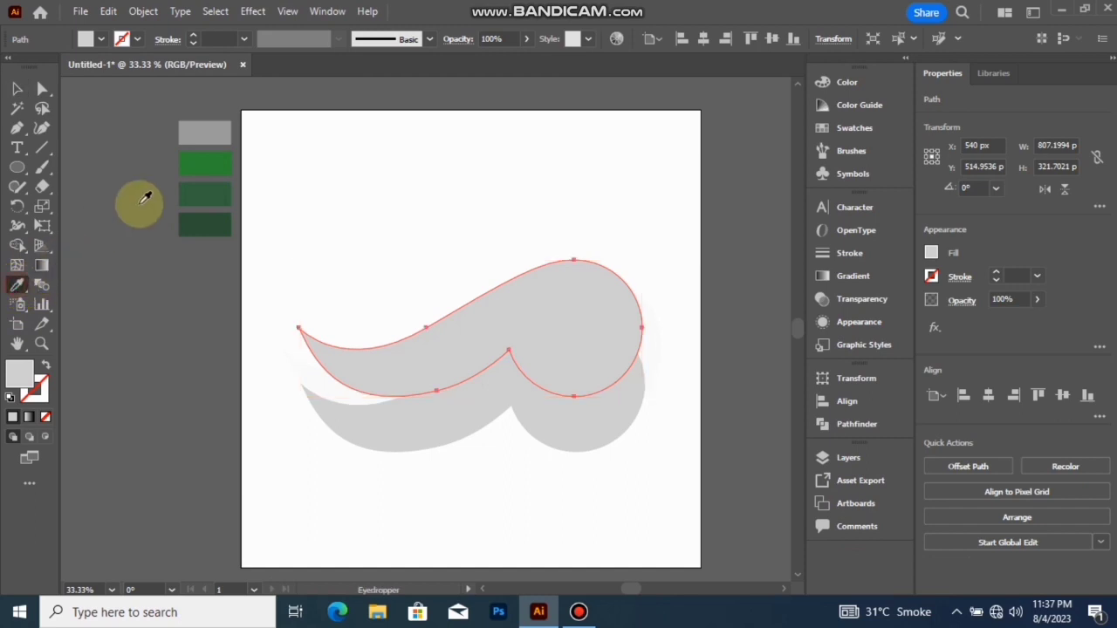
click(219, 163)
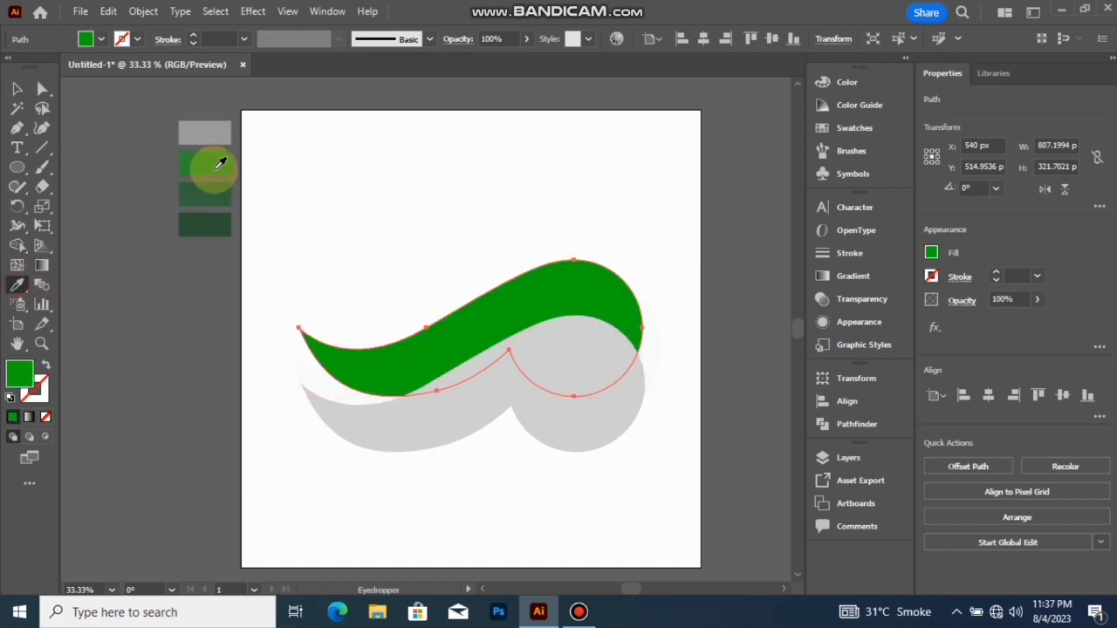
click(17, 89)
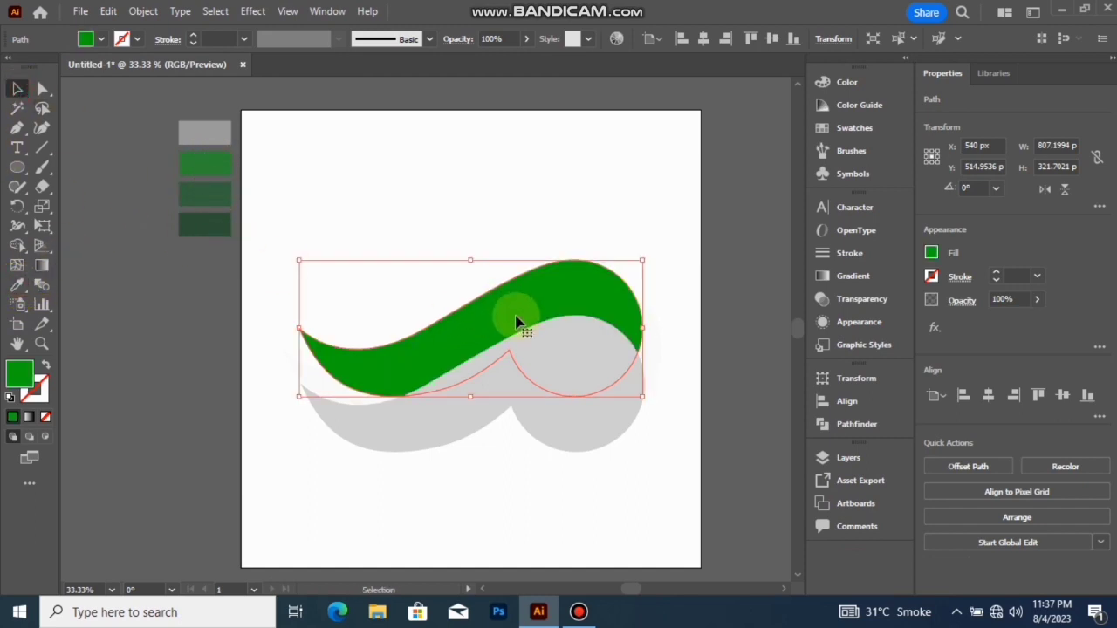
Duplicate the bright green wave upward, send the copy to the back and recolor it with the medium dark green swatch.
drag(516, 321, 517, 270)
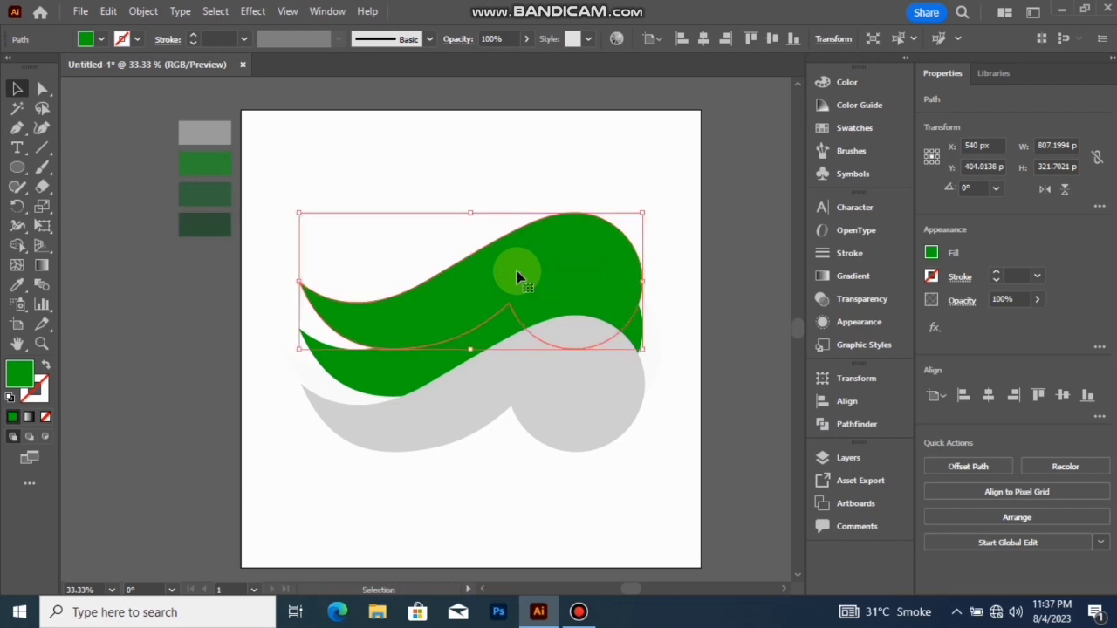
right_click(516, 269)
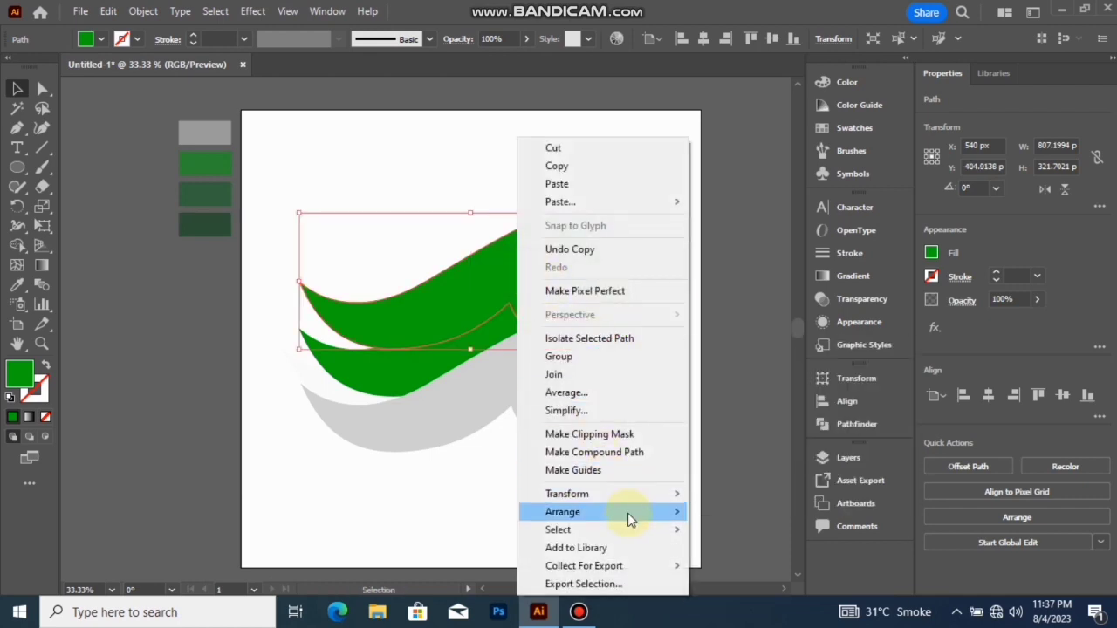
mouse_move(625, 517)
click(728, 567)
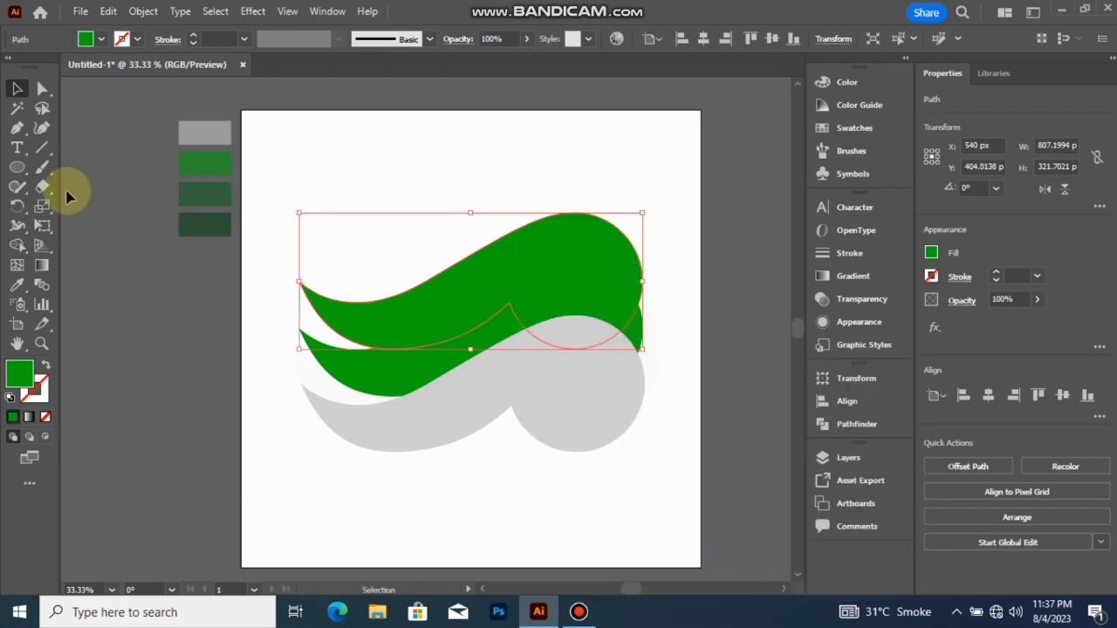
click(18, 286)
click(210, 191)
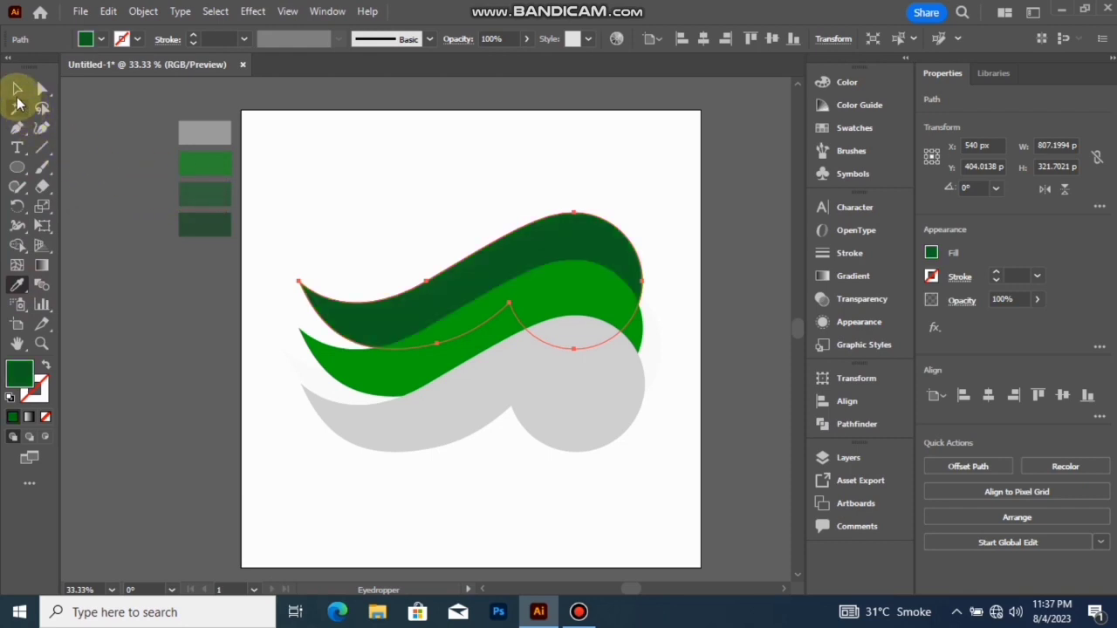
click(17, 89)
Duplicate the medium dark green wave upward, send the copy to the back and recolor it with the darkest green swatch.
drag(568, 244, 568, 195)
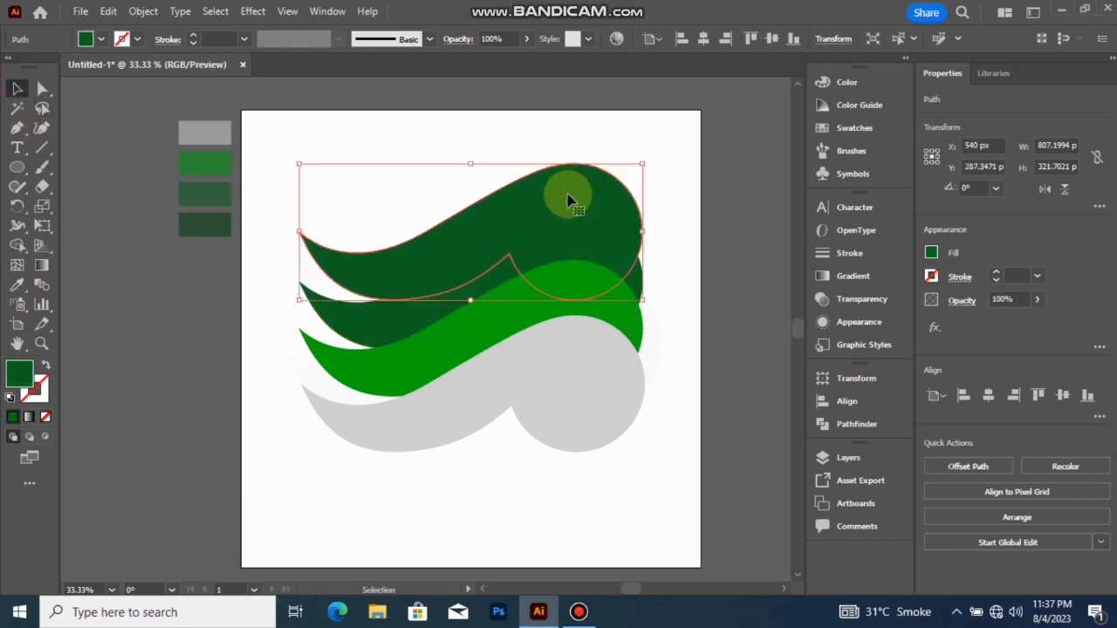
right_click(568, 194)
mouse_move(660, 518)
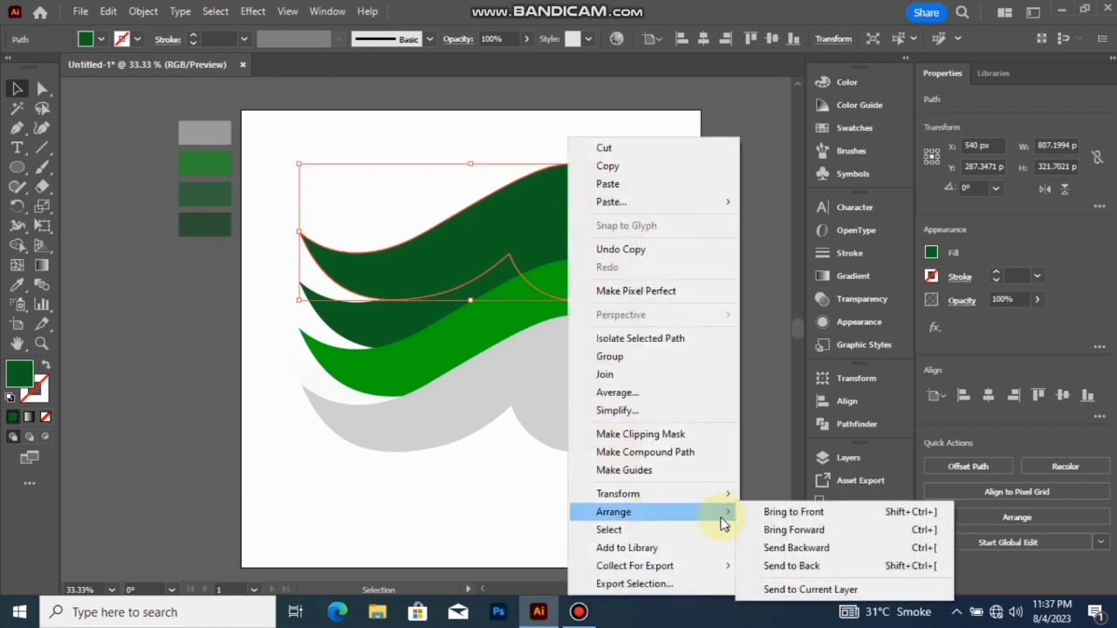
click(790, 566)
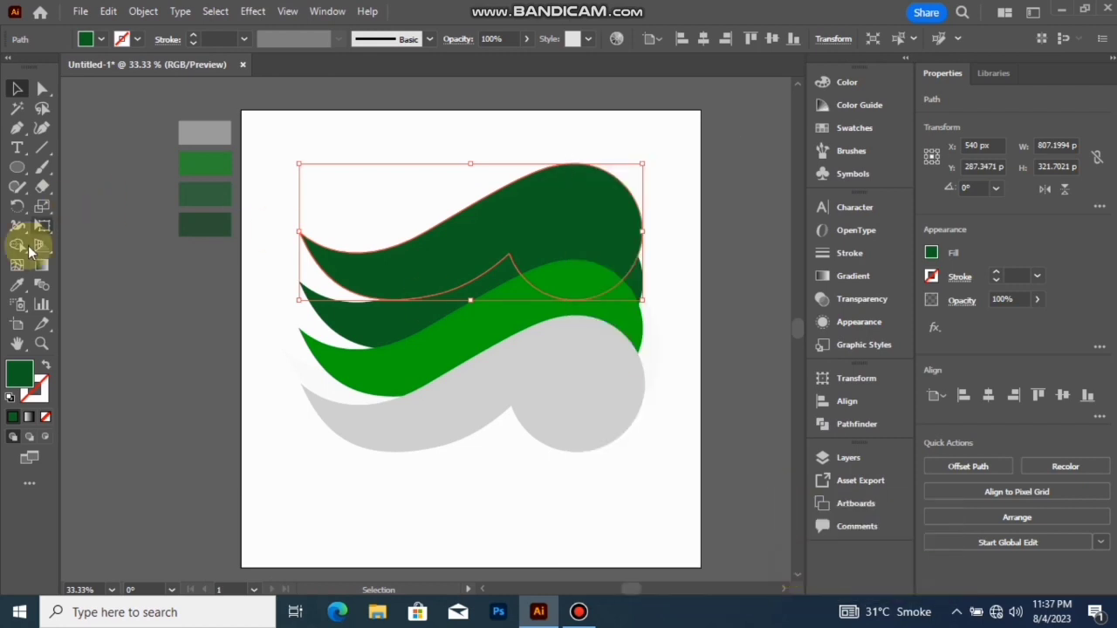
click(19, 290)
click(216, 226)
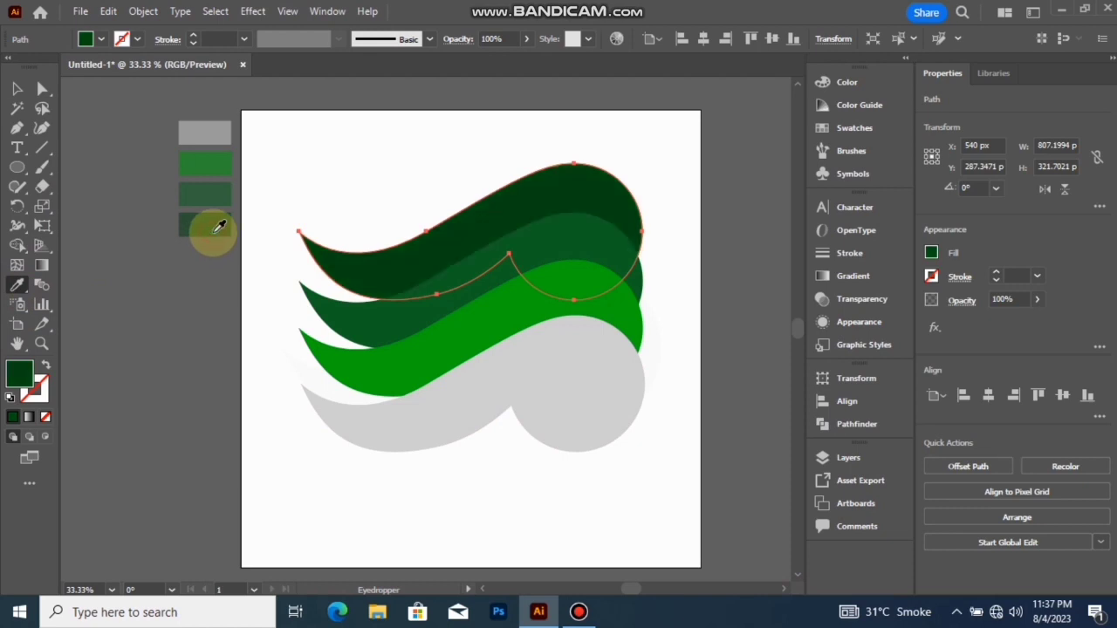
click(20, 89)
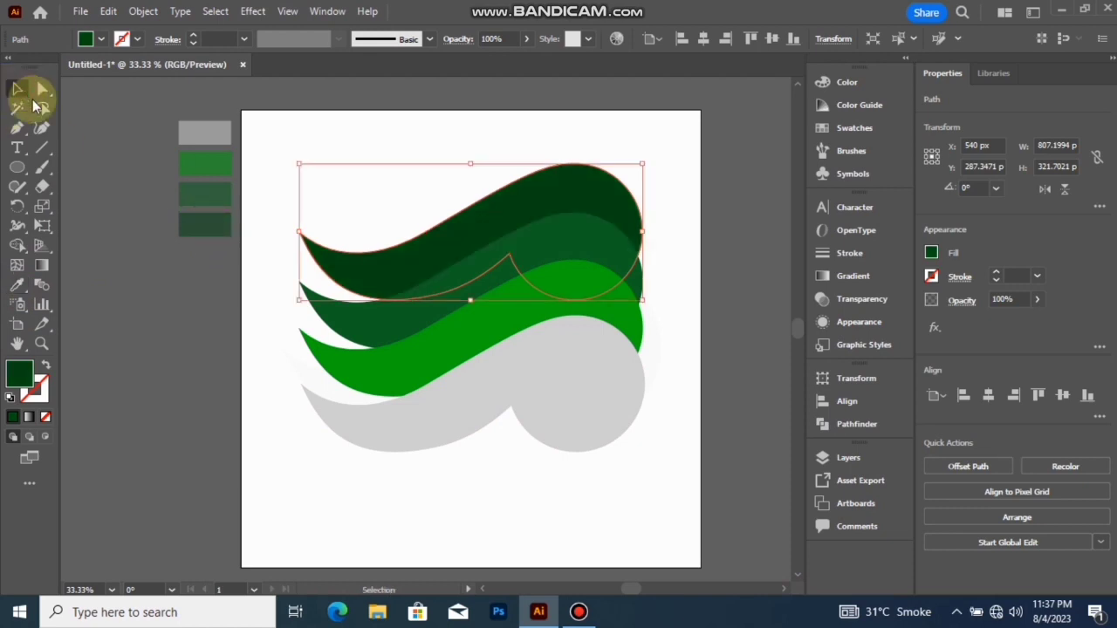
click(669, 205)
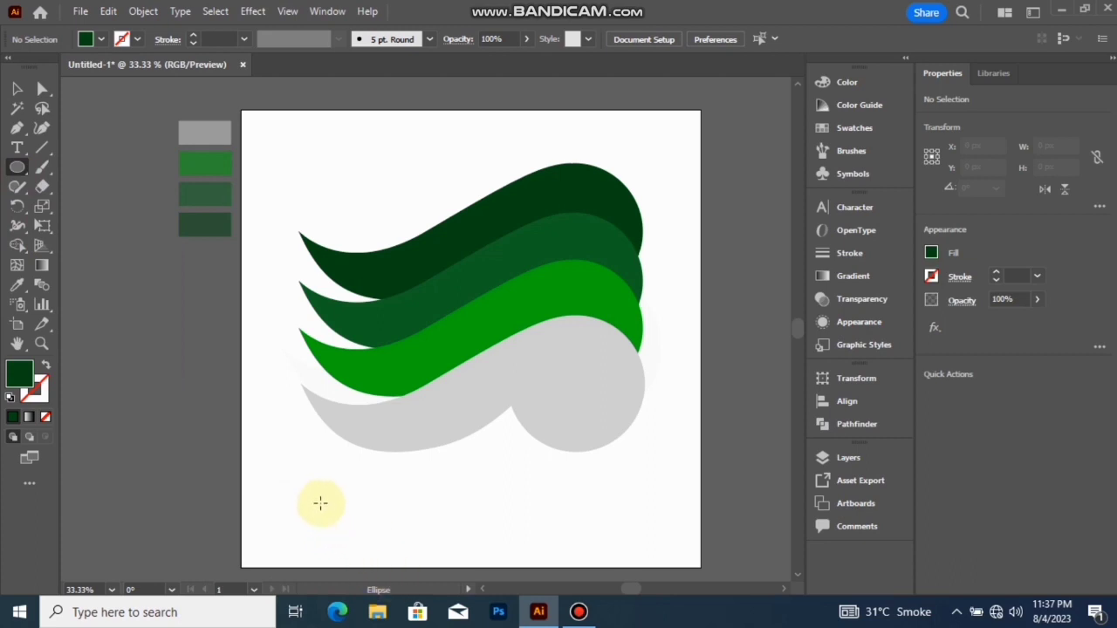
Draw a dark green circle about 316 px in diameter in the artboard's lower-left area and shift it slightly upward.
drag(320, 502, 390, 556)
click(17, 89)
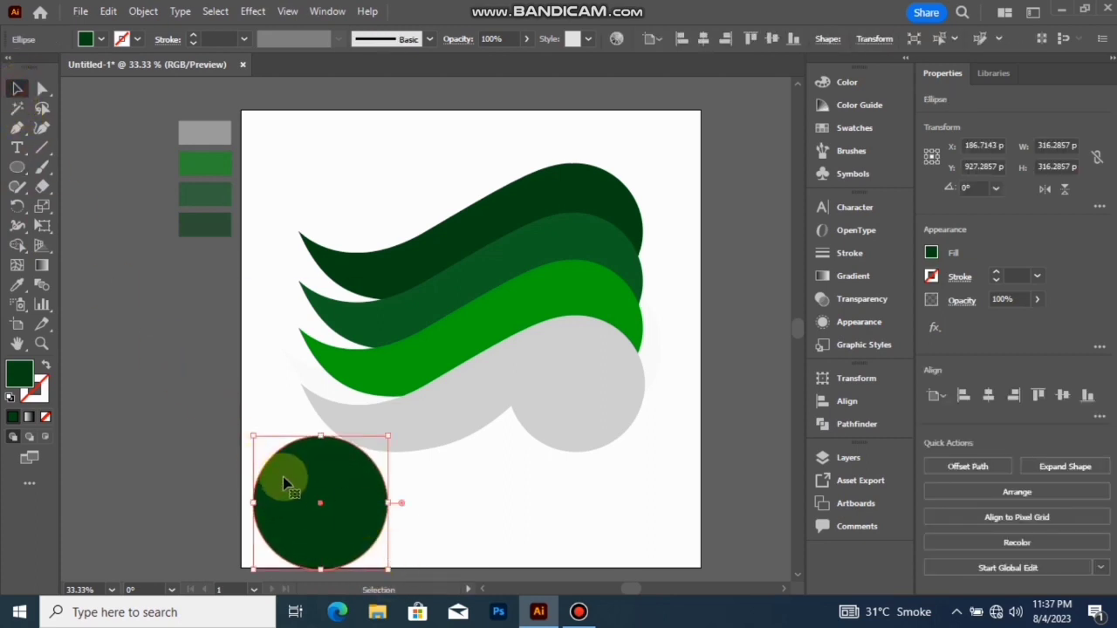
drag(283, 482, 284, 467)
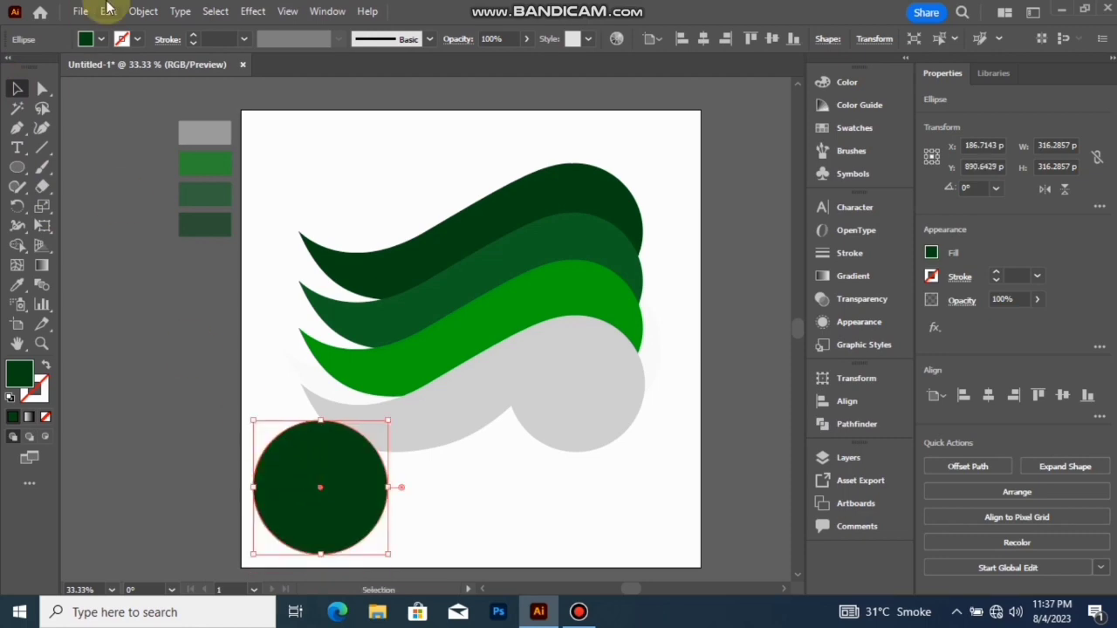
Paste a copy of the circle in front of the original and scale it down to about 280 px in diameter.
click(107, 11)
click(165, 85)
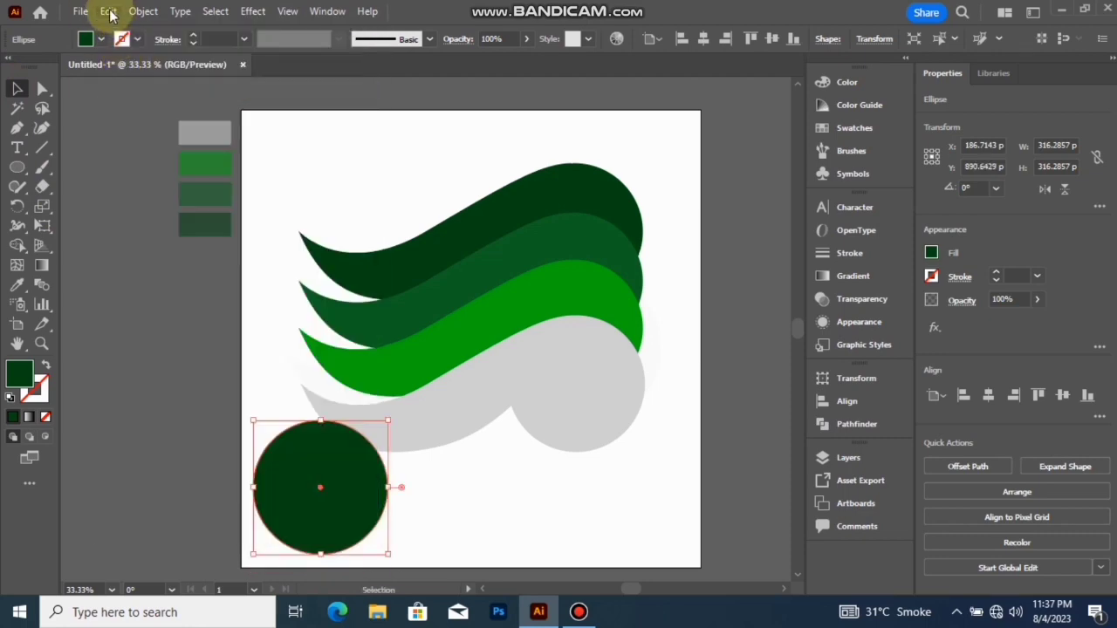
click(108, 11)
click(189, 122)
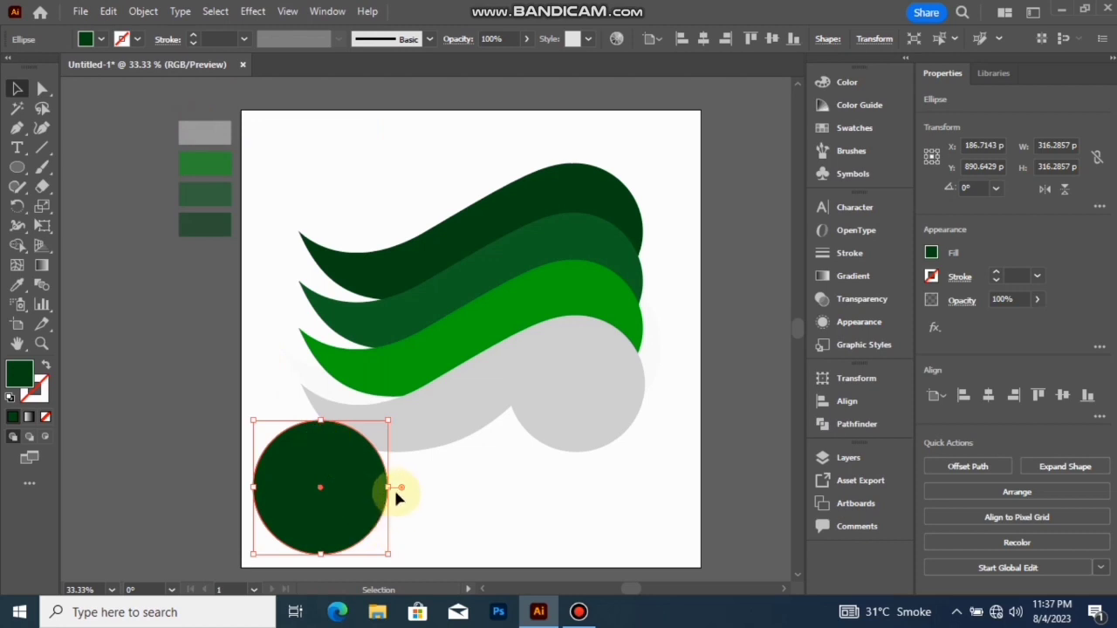
drag(389, 489, 374, 487)
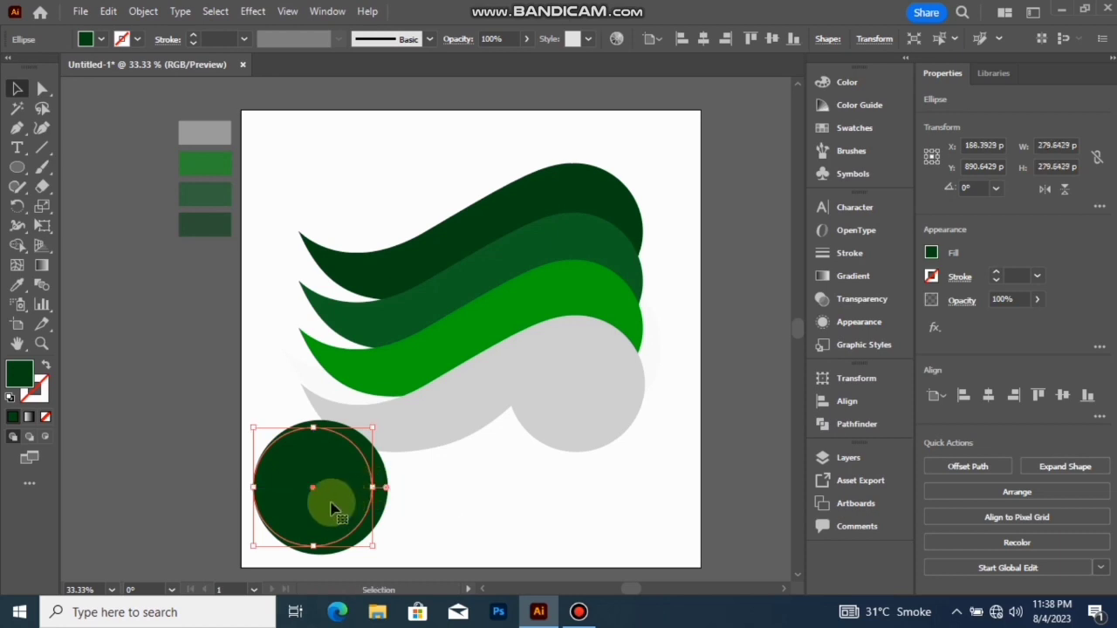
Move the smaller circle about 28 px left so it extends past the larger circle's left edge.
key(shift+Left)
key(shift+Left)
key(shift+Left)
key(shift+Left)
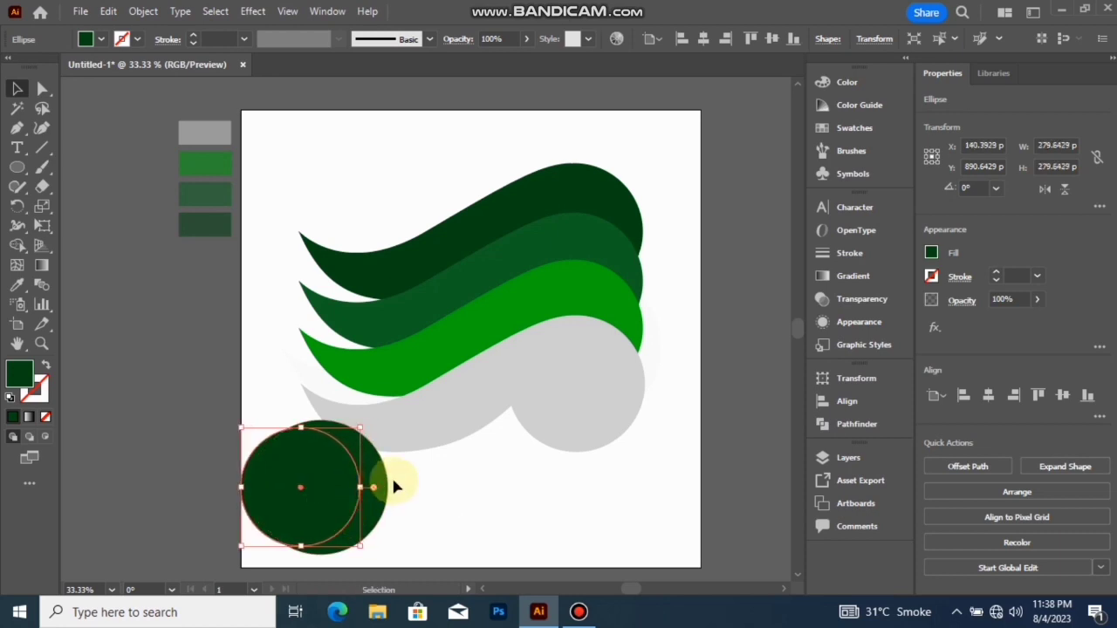
Exclude the overlapping area of the two circles and ungroup the resulting crescent pieces.
drag(418, 473, 332, 521)
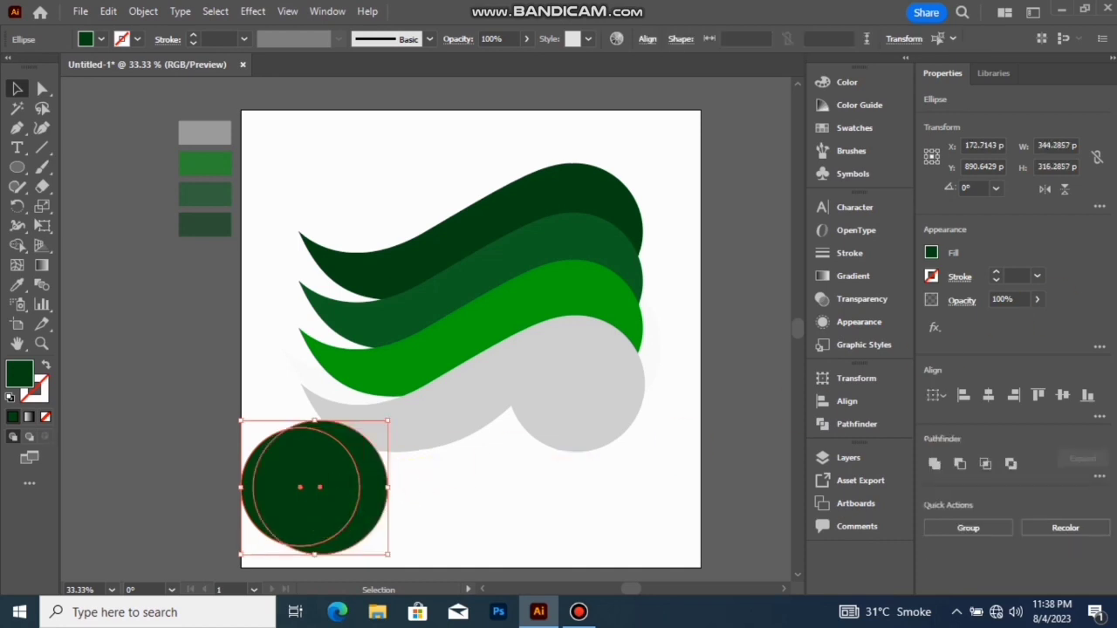
click(1002, 478)
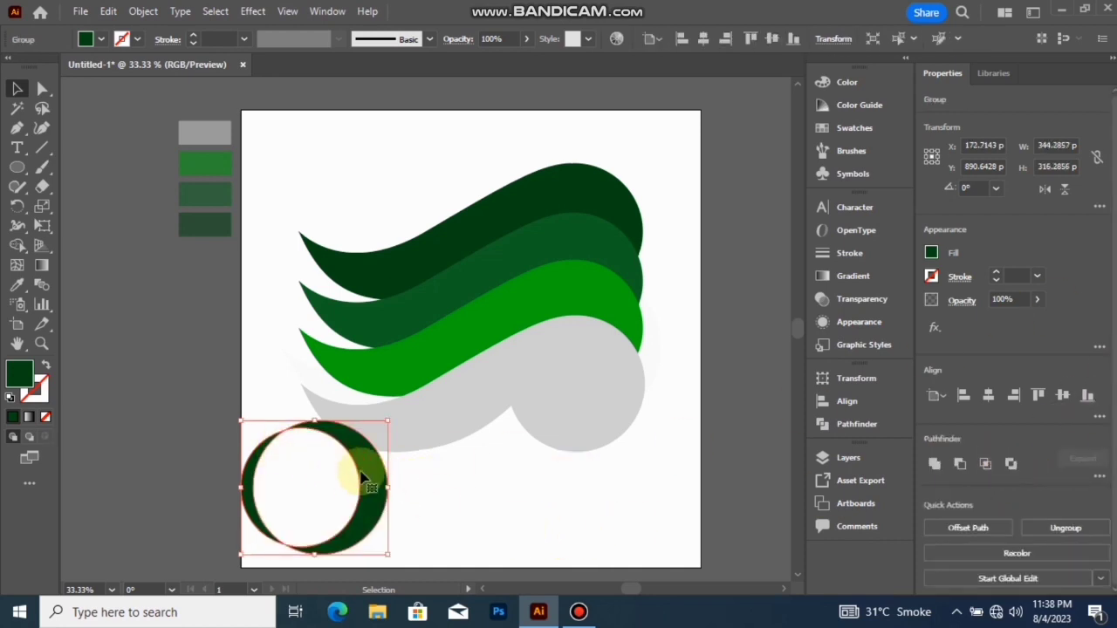
right_click(373, 477)
click(452, 320)
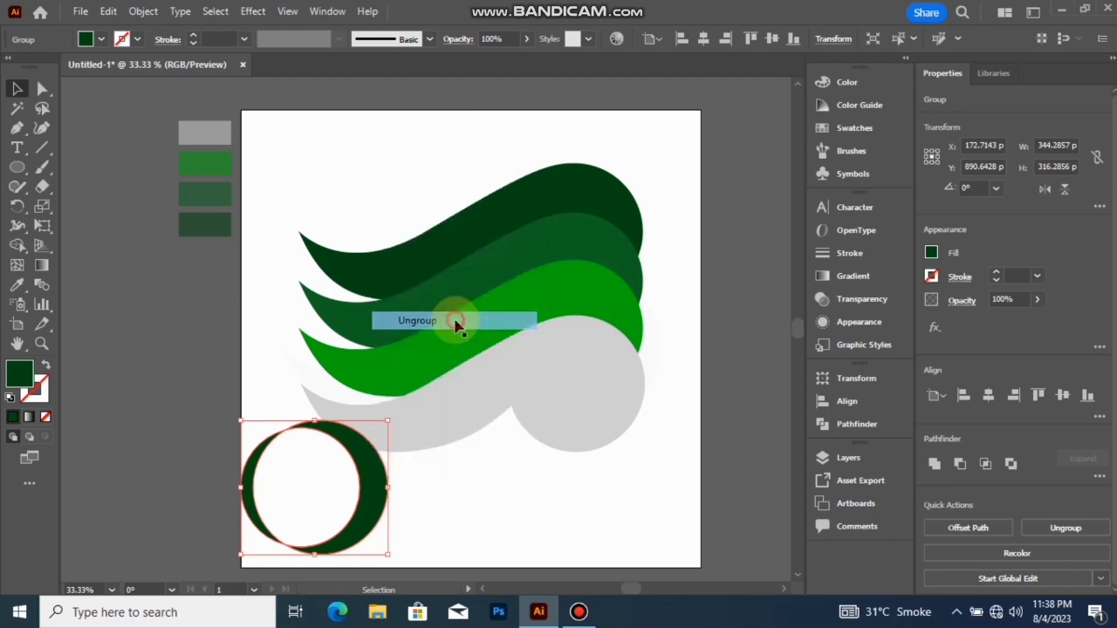
click(291, 490)
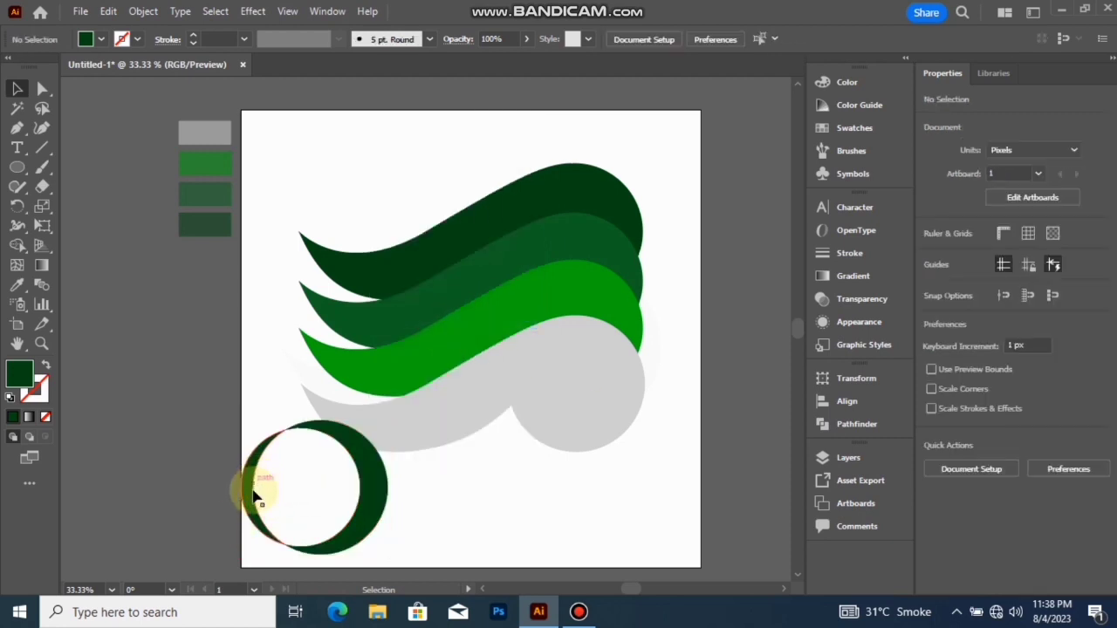
Delete the thin leftover sliver beside the crescent and flip the remaining dark green crescent horizontally.
click(254, 495)
key(Delete)
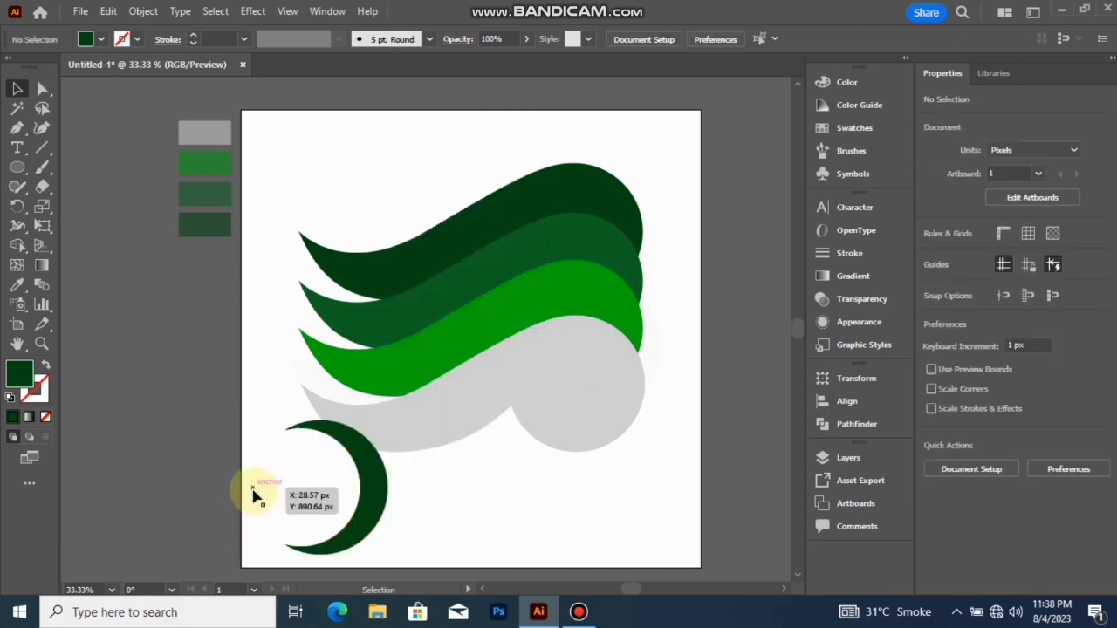
click(385, 491)
click(1052, 191)
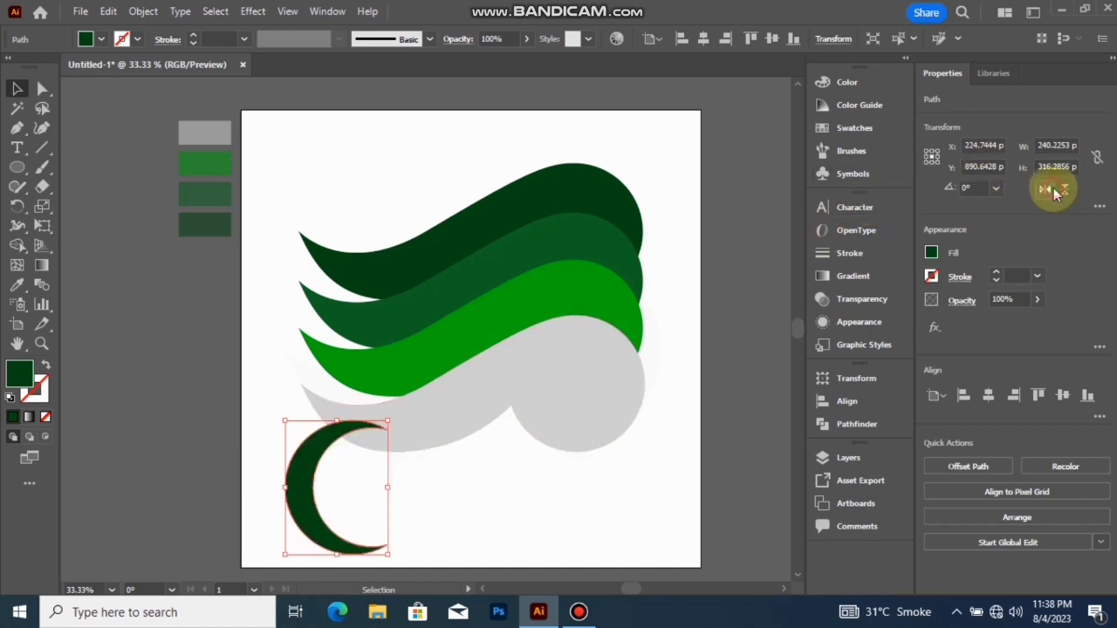
Fill the crescent with white and move it onto the middle of the layered waves.
click(100, 39)
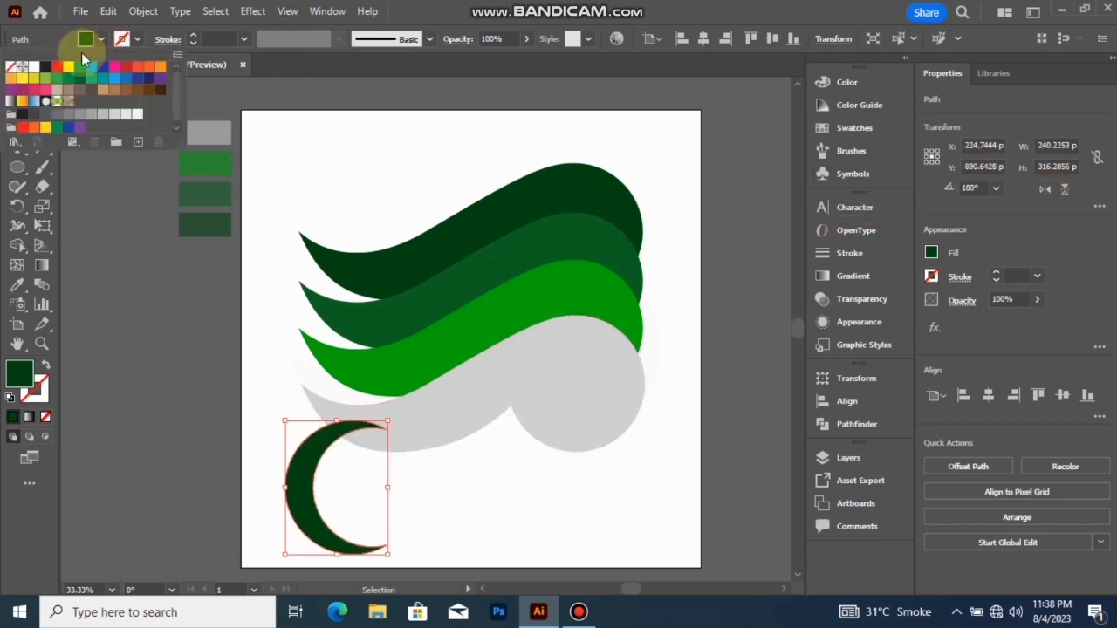
click(33, 69)
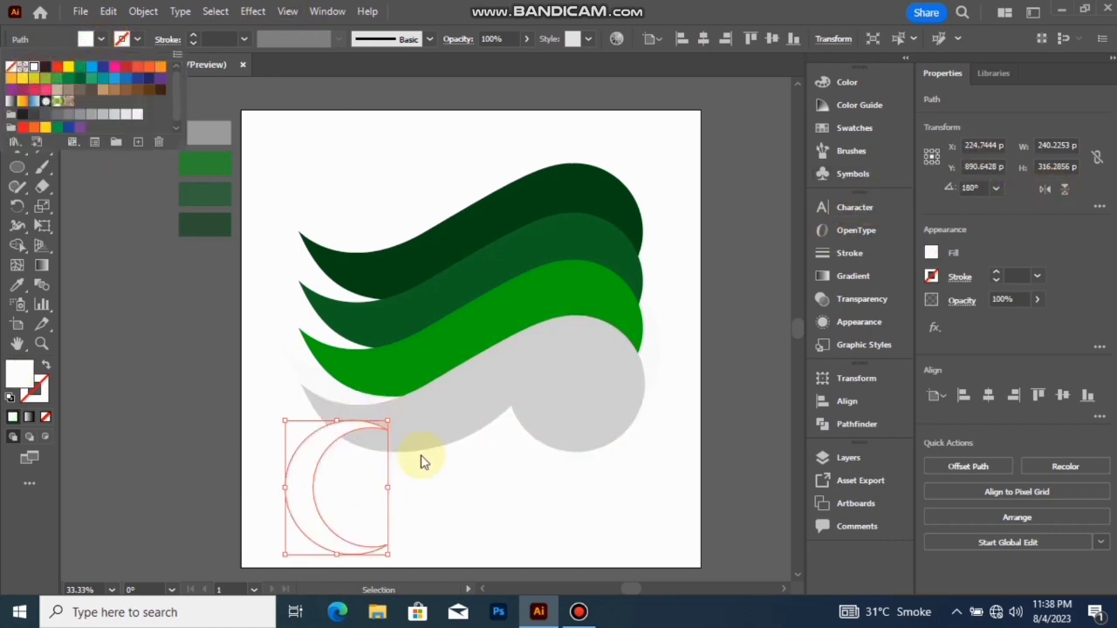
click(303, 515)
drag(304, 515, 465, 318)
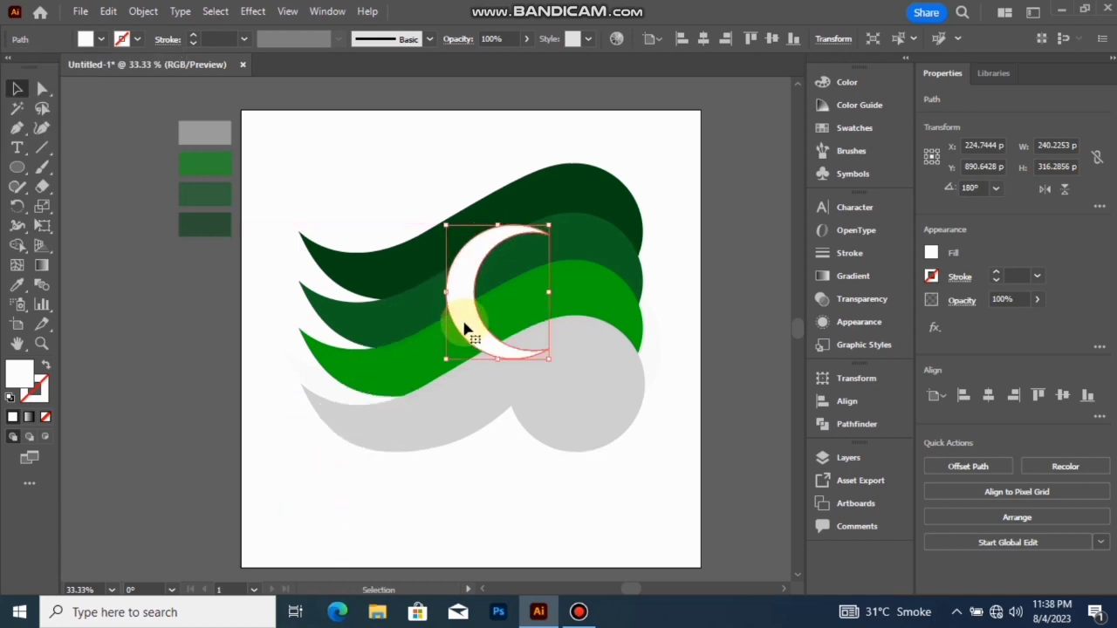
Rotate the white crescent about 41° counterclockwise and enlarge it to about 359 by 365 px, centred over the green waves.
drag(442, 366, 503, 368)
drag(464, 303, 493, 334)
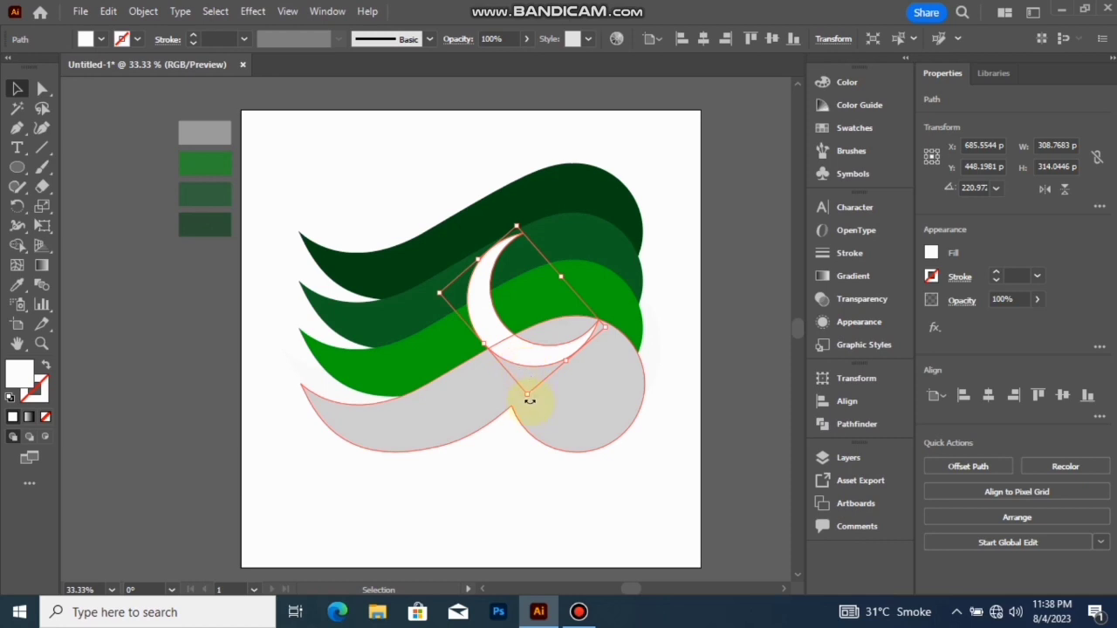
drag(531, 395, 583, 474)
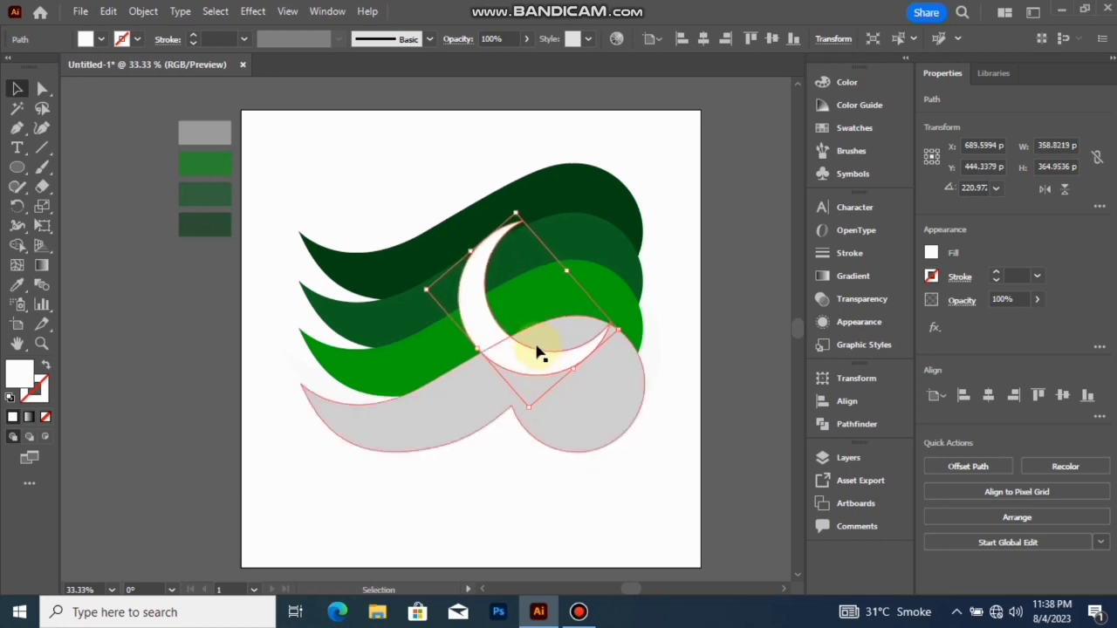
mouse_move(538, 349)
mouse_down()
mouse_move(527, 359)
mouse_move(519, 343)
mouse_up()
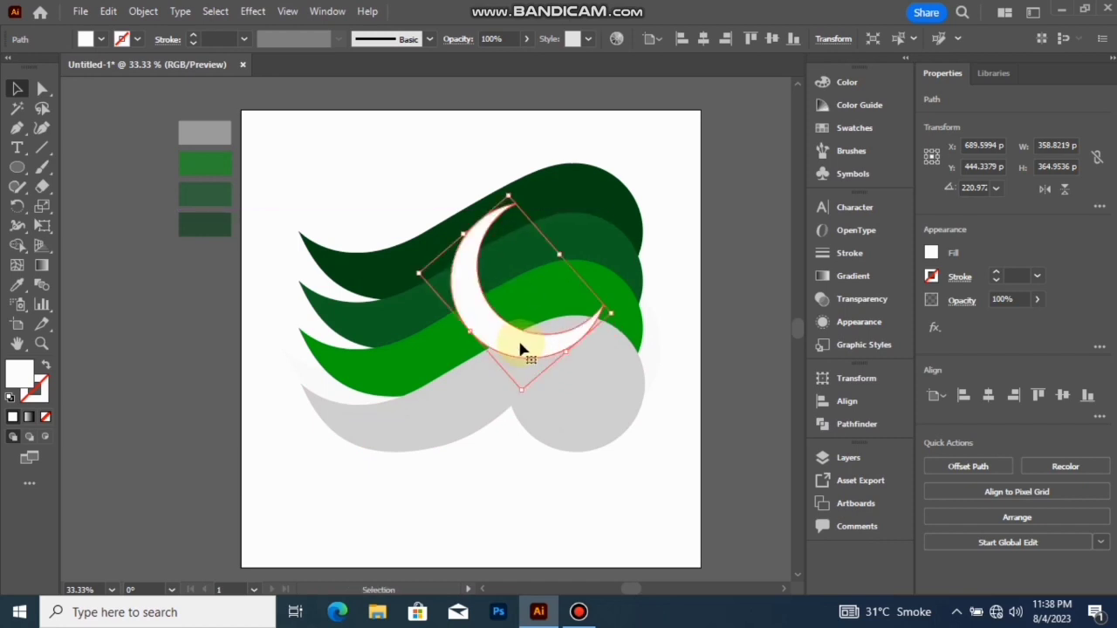
click(547, 502)
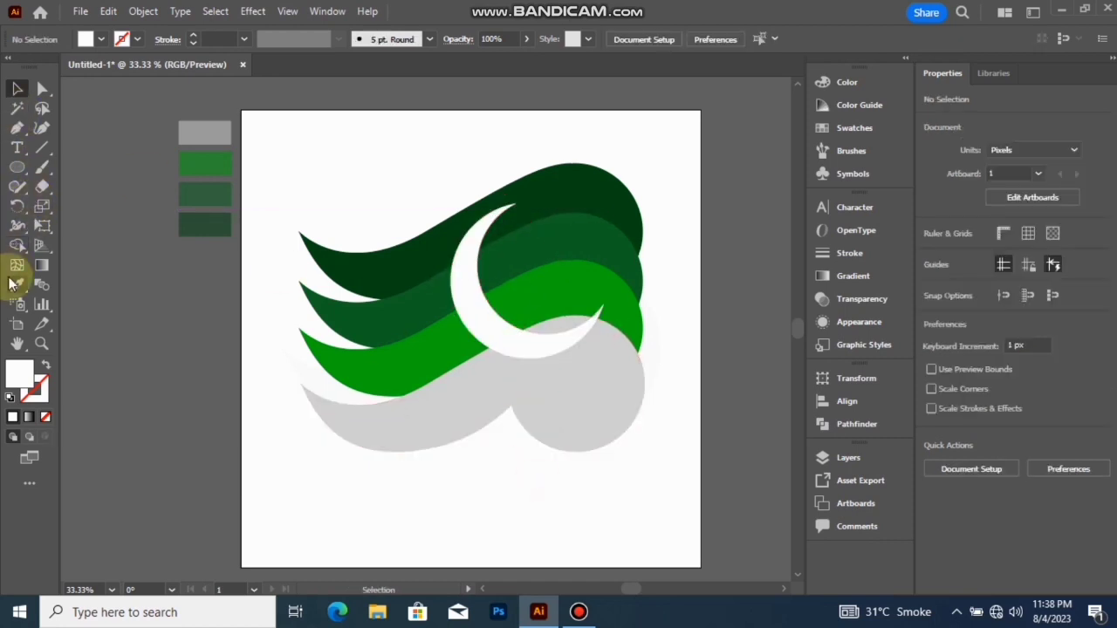
Draw a white five-pointed star about 139 px wide and place it inside the crescent's upper-right opening.
drag(17, 169, 83, 251)
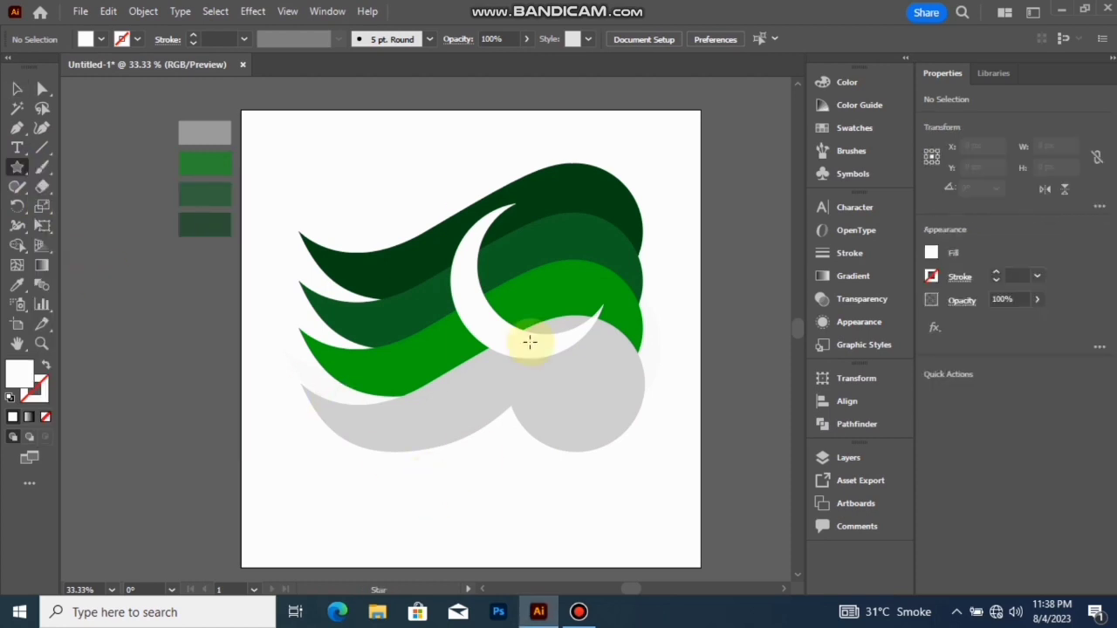
drag(550, 260, 568, 286)
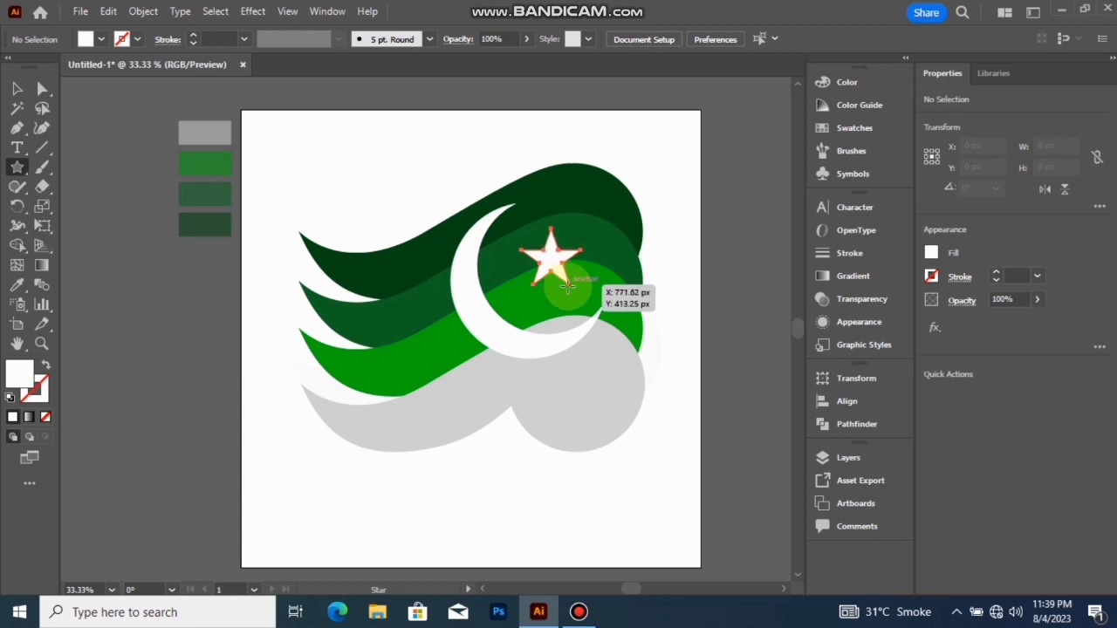
click(16, 88)
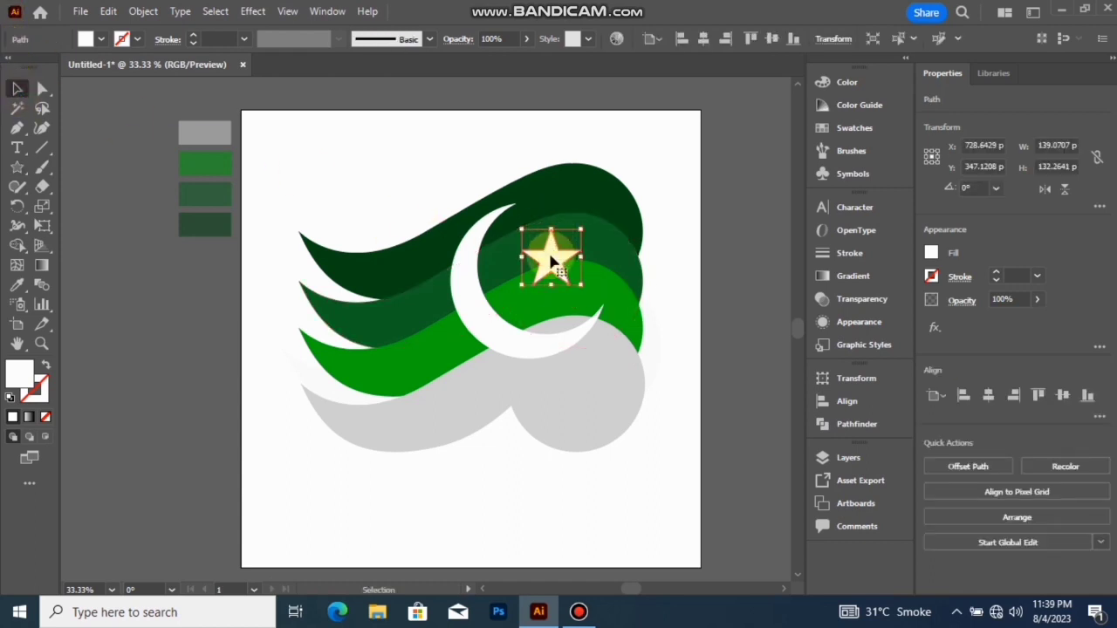
drag(550, 262, 572, 252)
click(593, 480)
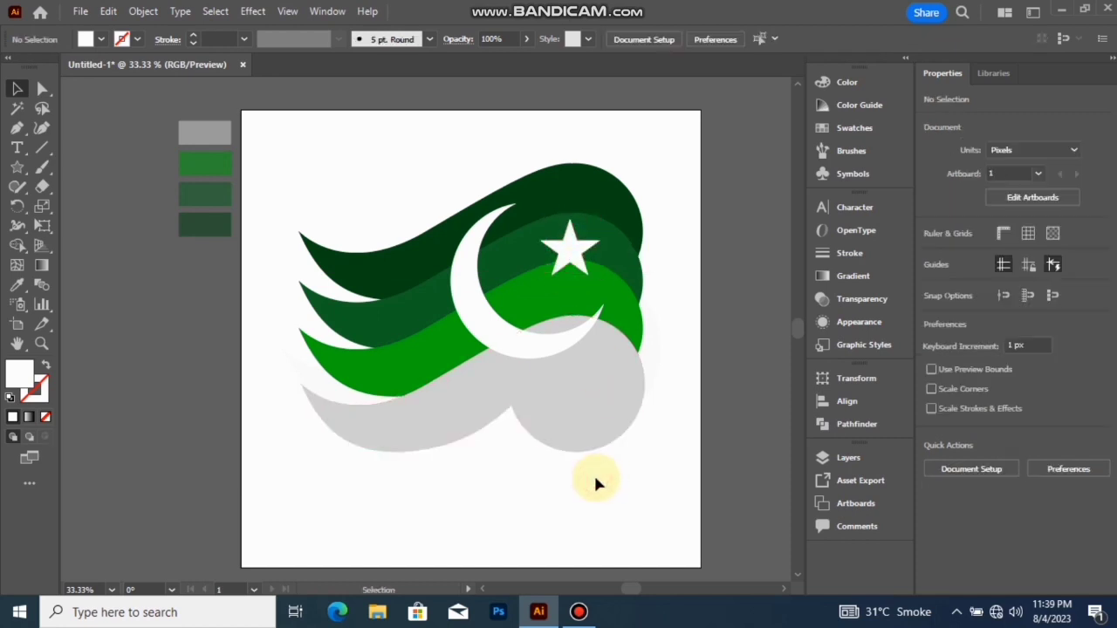
Apply a Drop Shadow to the star and crescent with Multiply mode, 75% opacity, 7 px offsets and 5 px blur.
click(569, 242)
shift+click(506, 324)
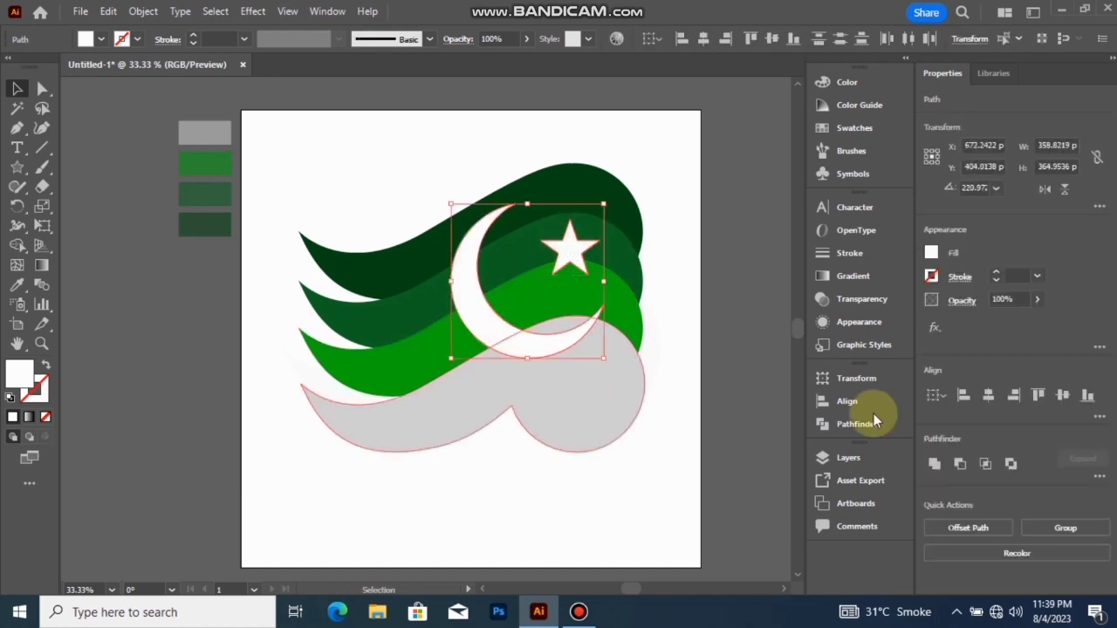
click(847, 323)
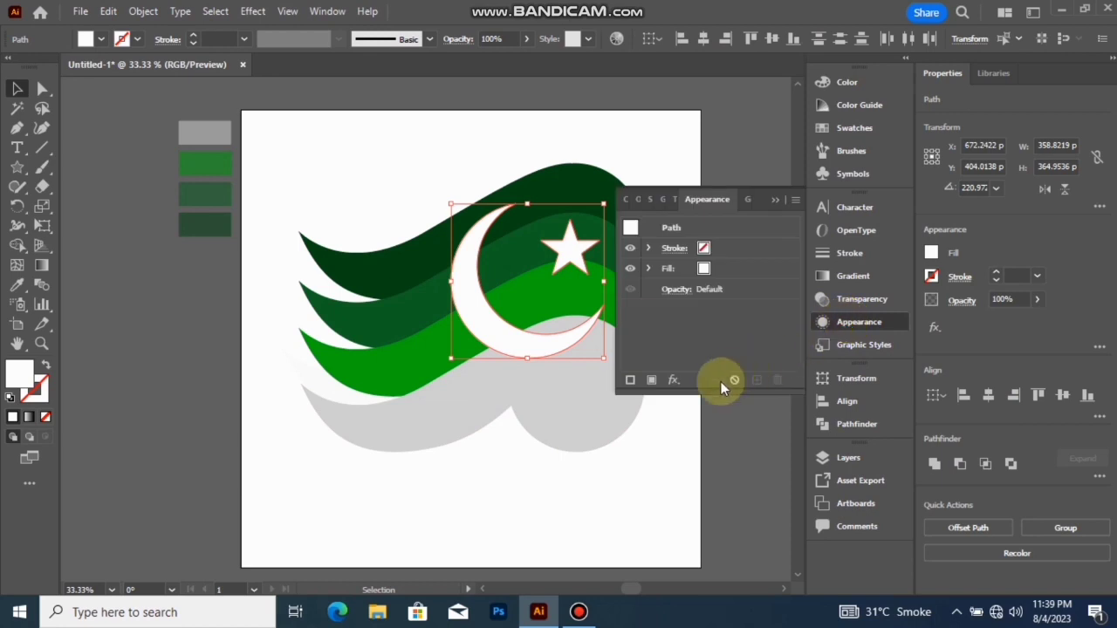
click(679, 384)
mouse_move(816, 346)
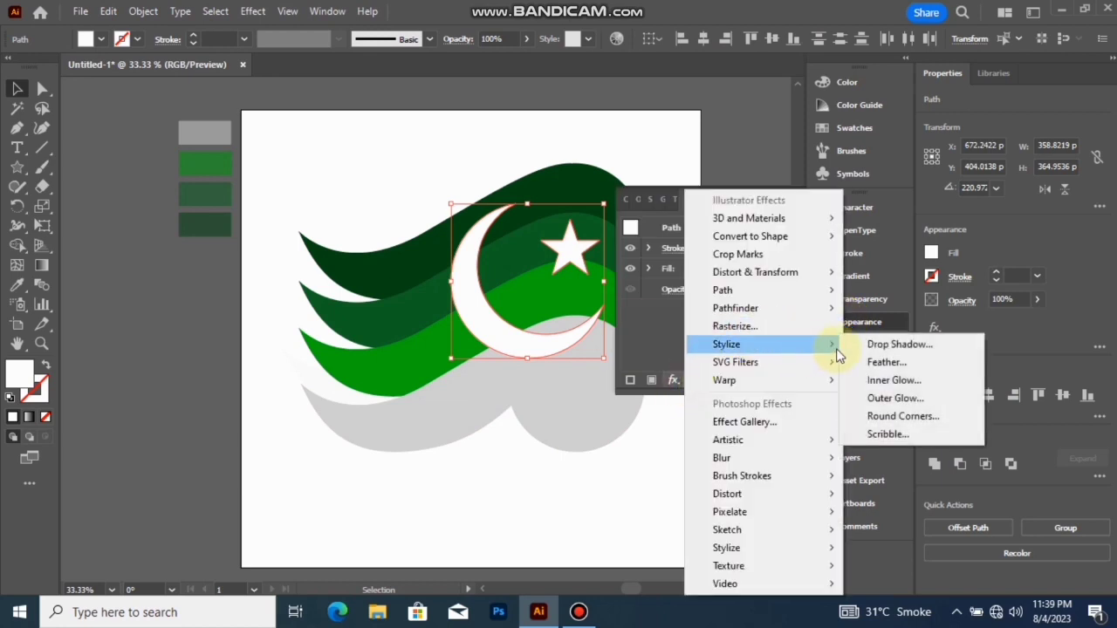
click(891, 349)
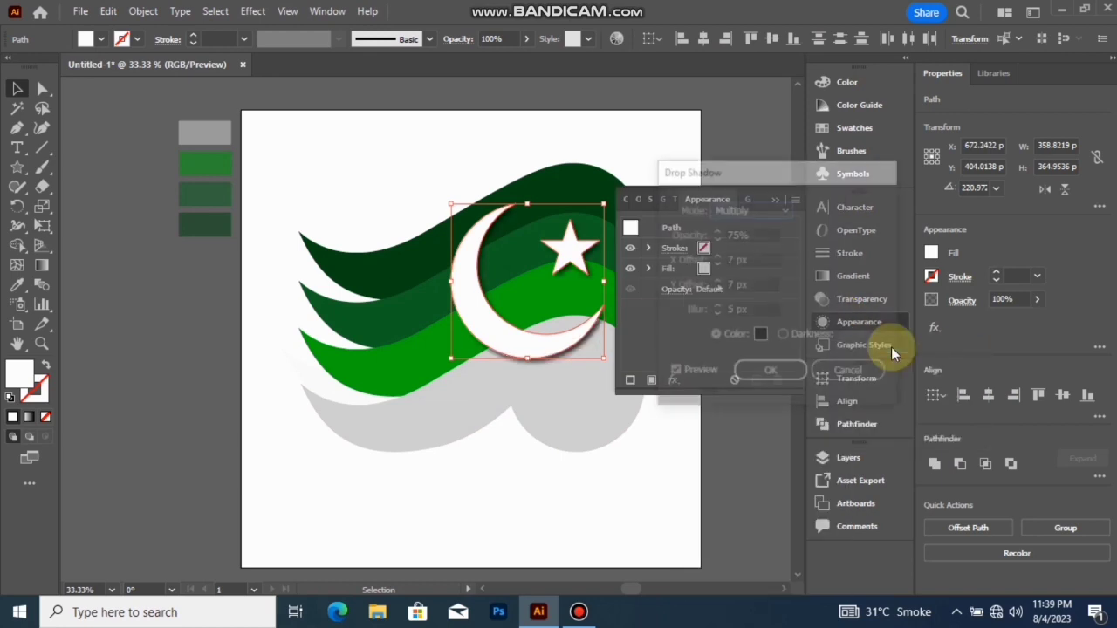
click(781, 374)
click(774, 199)
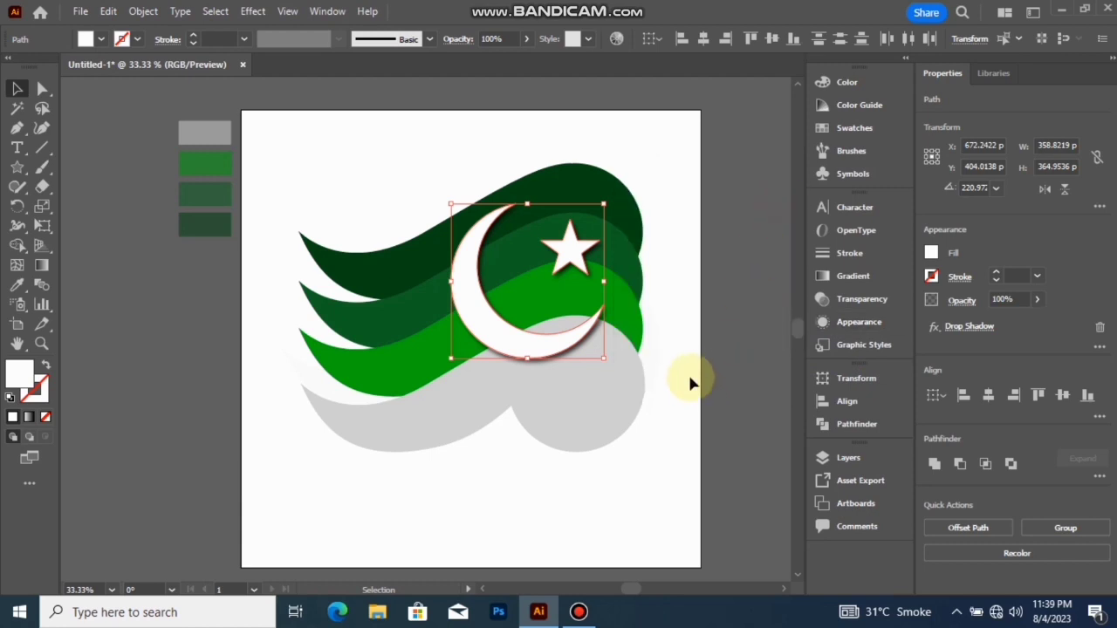
click(653, 323)
Group the three green waves and the gray wave together.
click(411, 253)
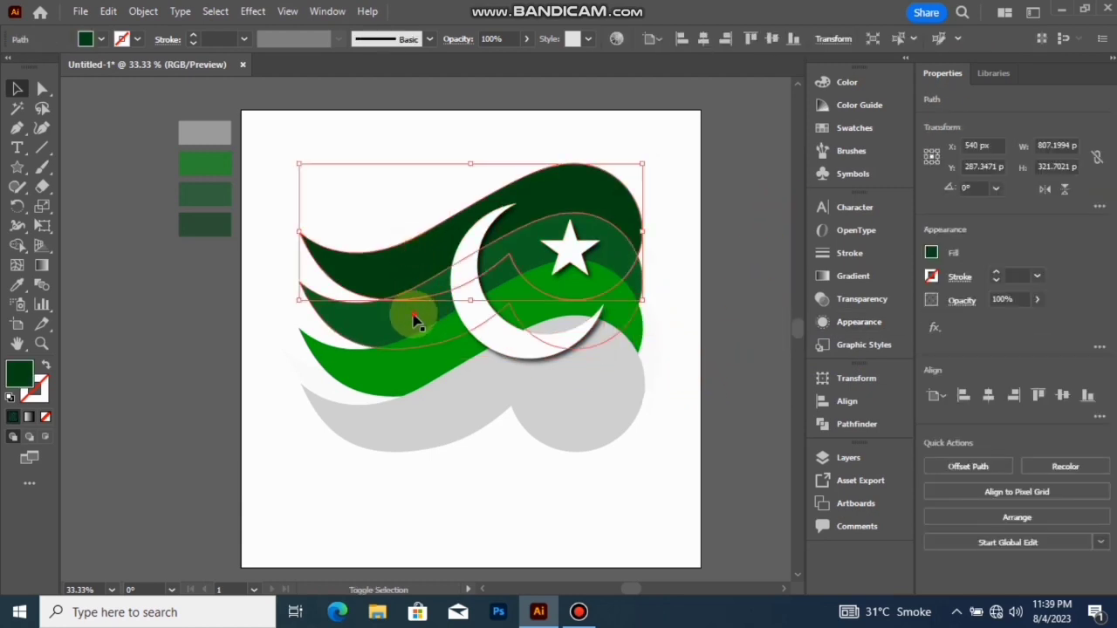
shift+click(411, 317)
shift+click(411, 366)
shift+click(417, 413)
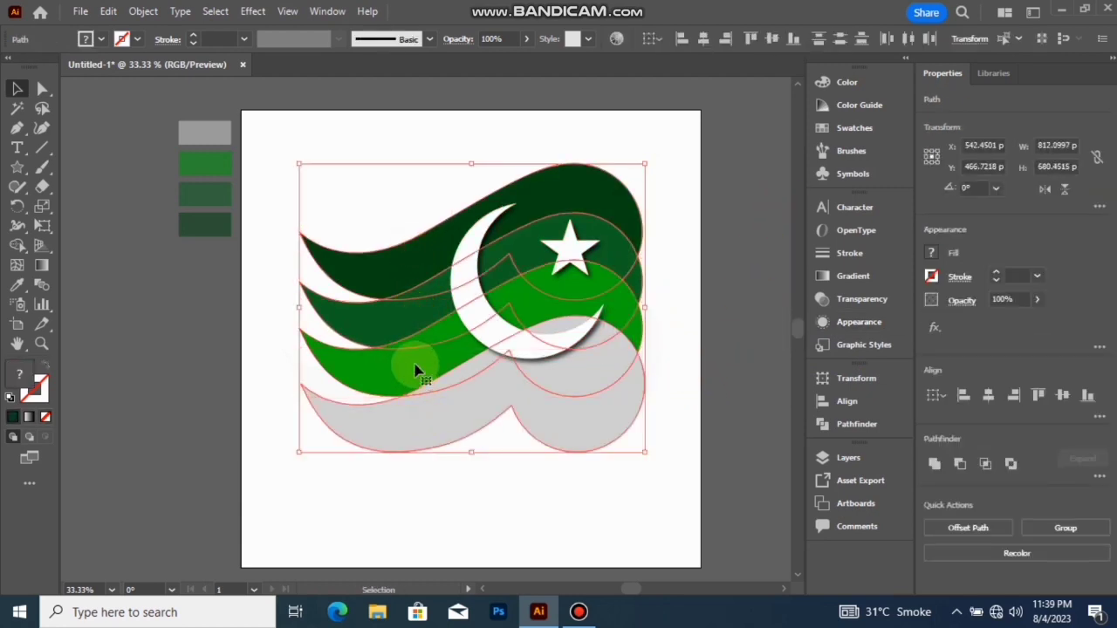
right_click(413, 370)
click(462, 362)
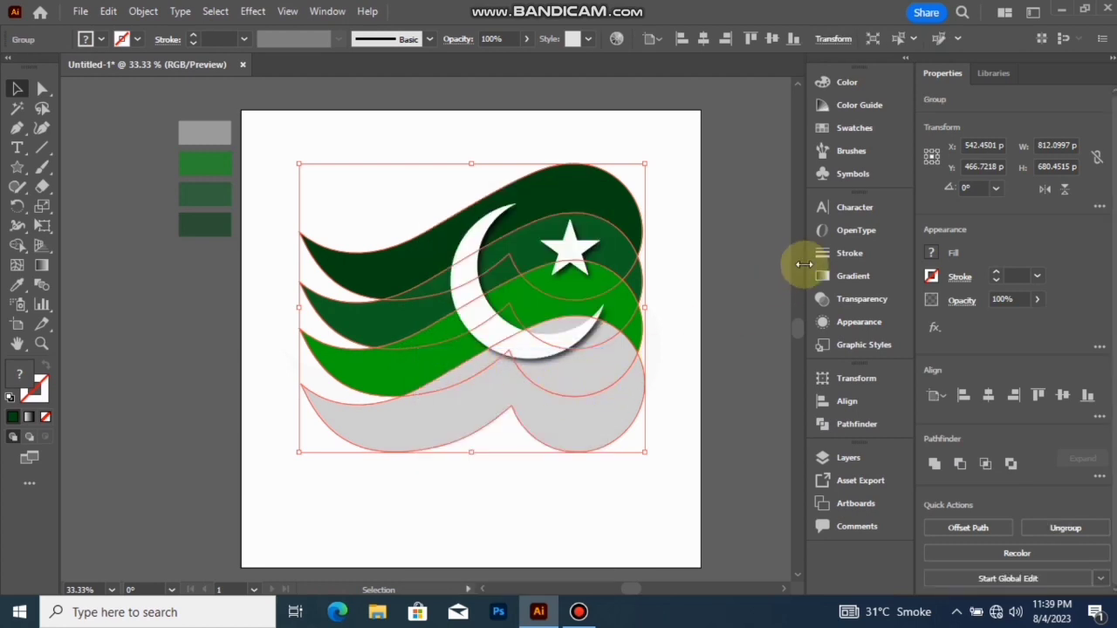
Apply a Drop Shadow to the wave group with Multiply mode, 75% opacity, 7 px offsets and 5 px blur.
click(838, 321)
click(672, 379)
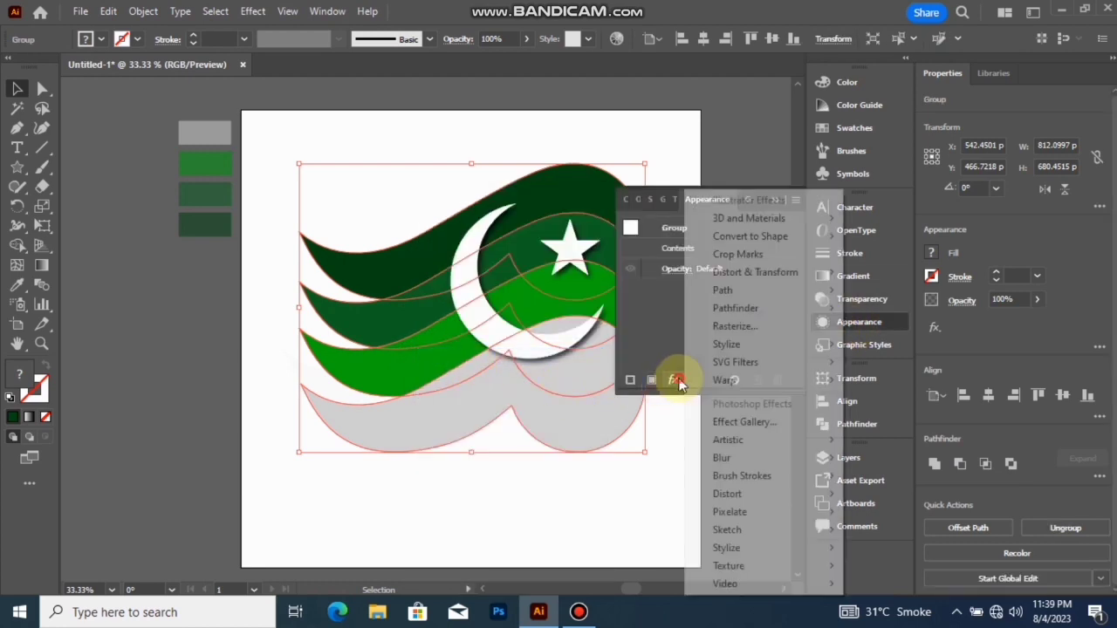
mouse_move(789, 356)
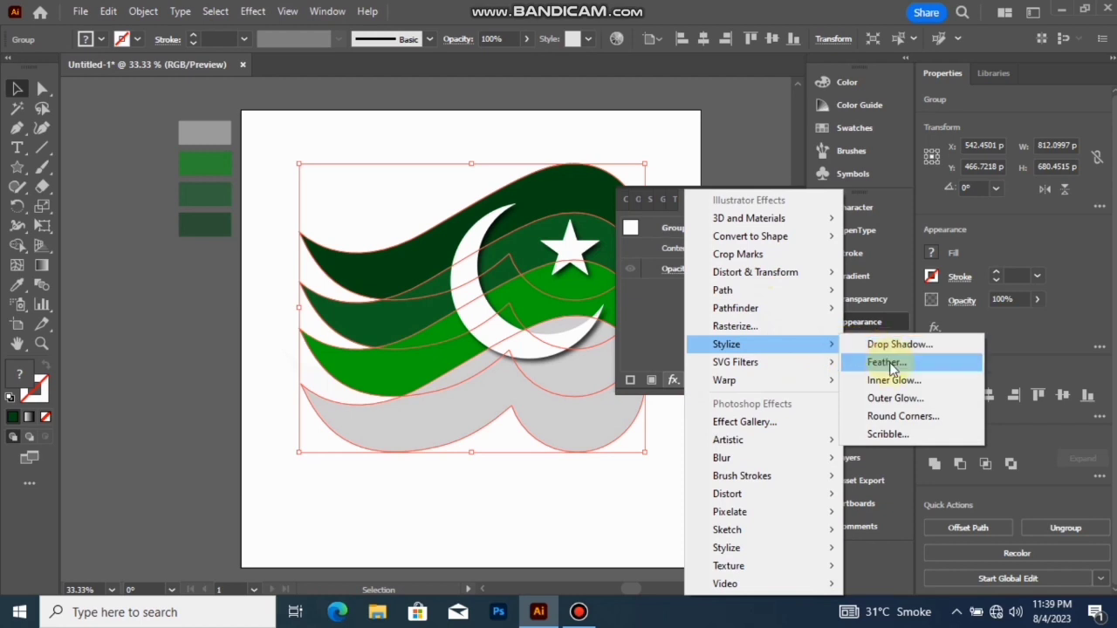
click(905, 339)
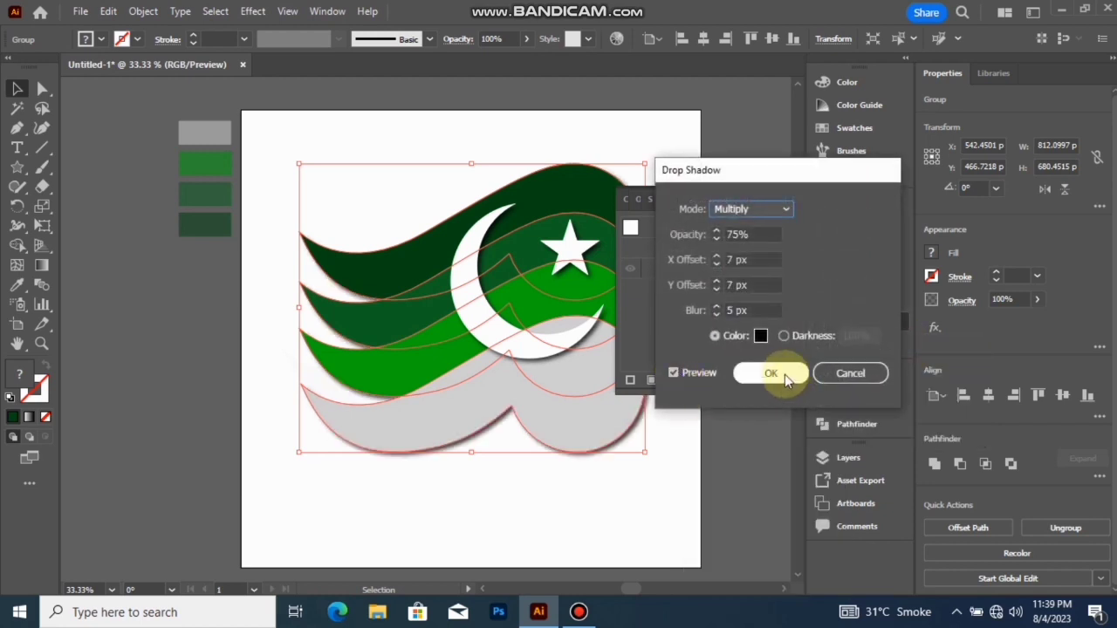
click(773, 373)
click(774, 199)
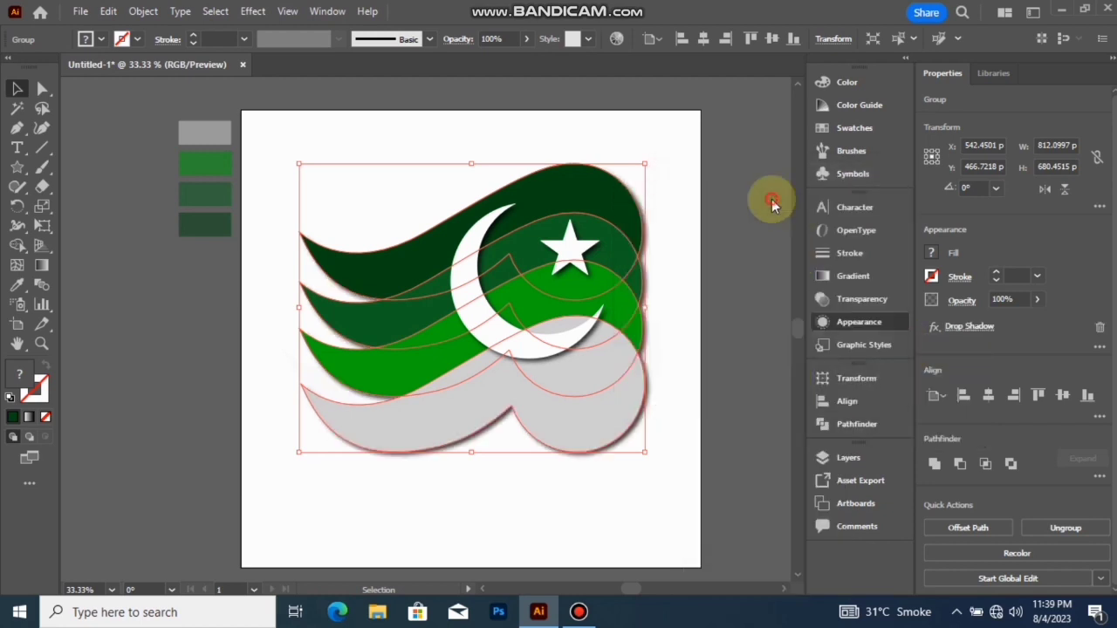
click(598, 469)
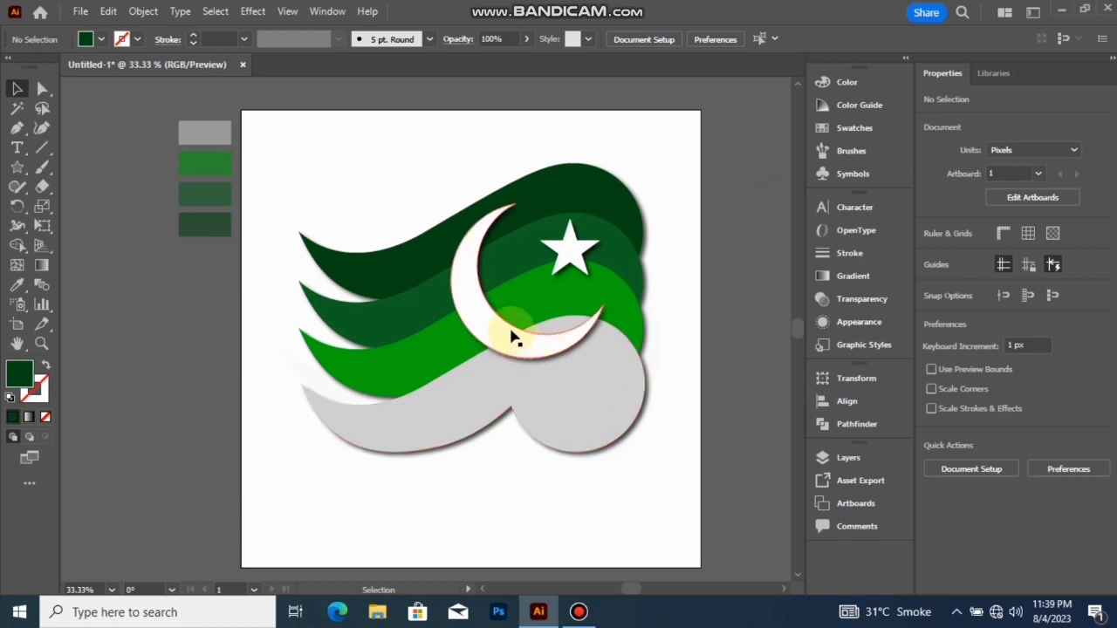
Shift the crescent about 31 px right and place three small star copies, about 56 px wide, on each green wave.
mouse_move(513, 338)
mouse_down()
mouse_move(512, 352)
mouse_move(522, 329)
mouse_up()
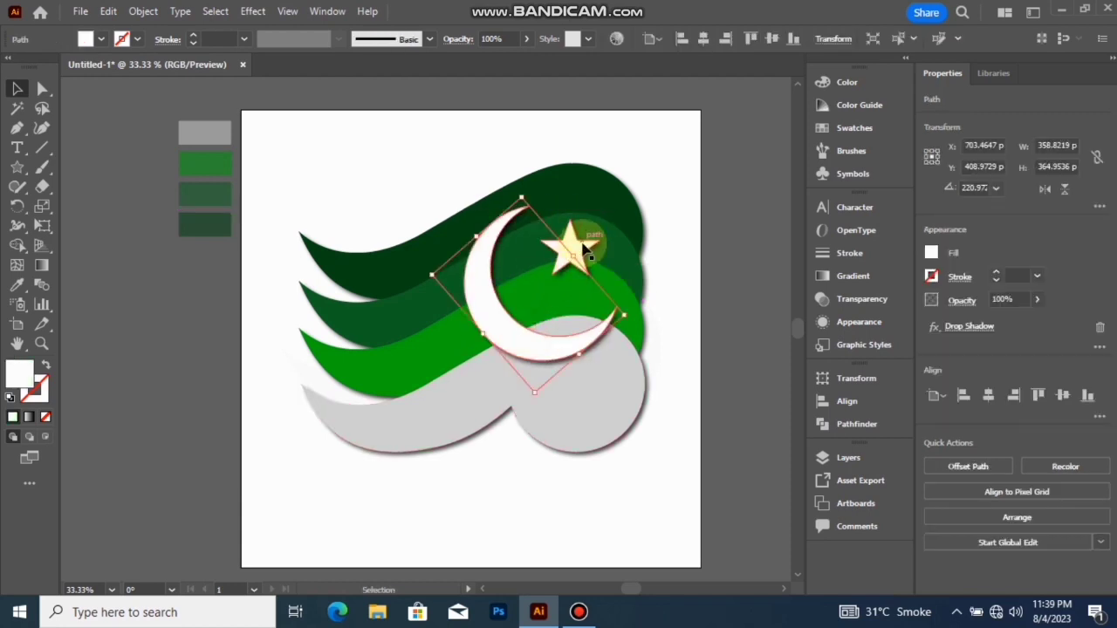
click(586, 251)
drag(574, 253, 436, 388)
drag(427, 390, 354, 302)
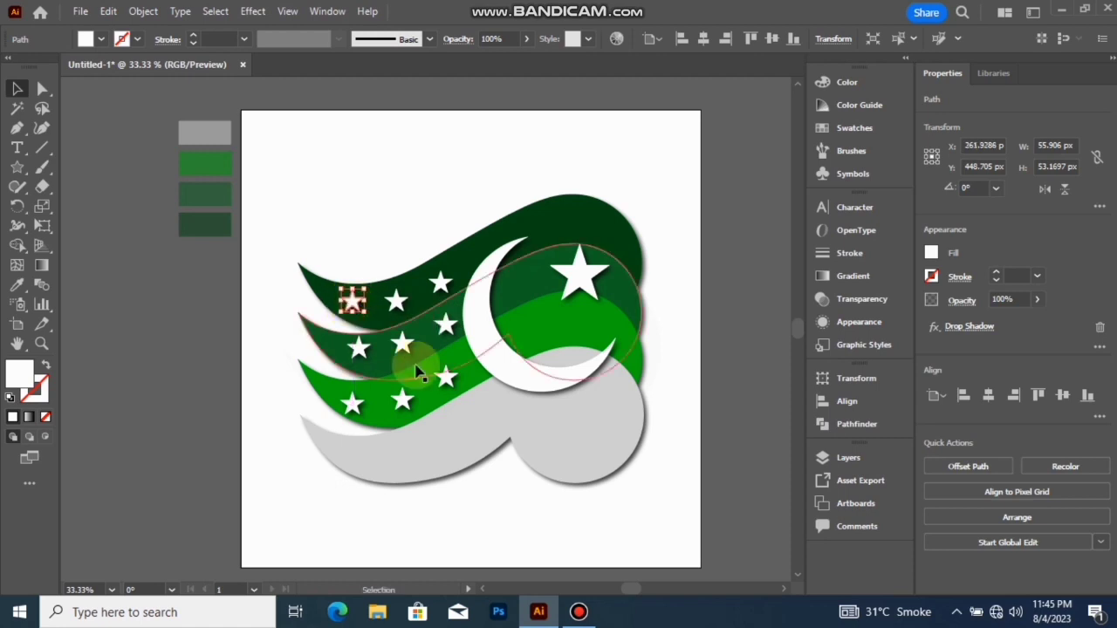
Copy a small star from the bright green wave onto the gray wave and arrange the gray wave's row of stars.
click(445, 380)
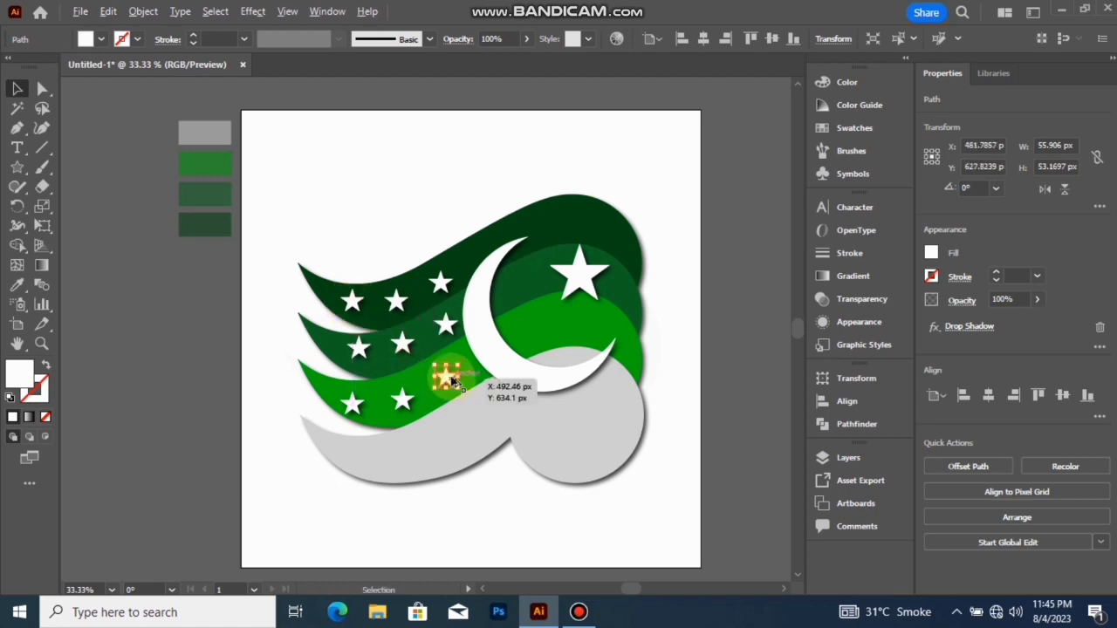
alt+drag(452, 381, 356, 459)
drag(403, 447, 412, 466)
click(461, 496)
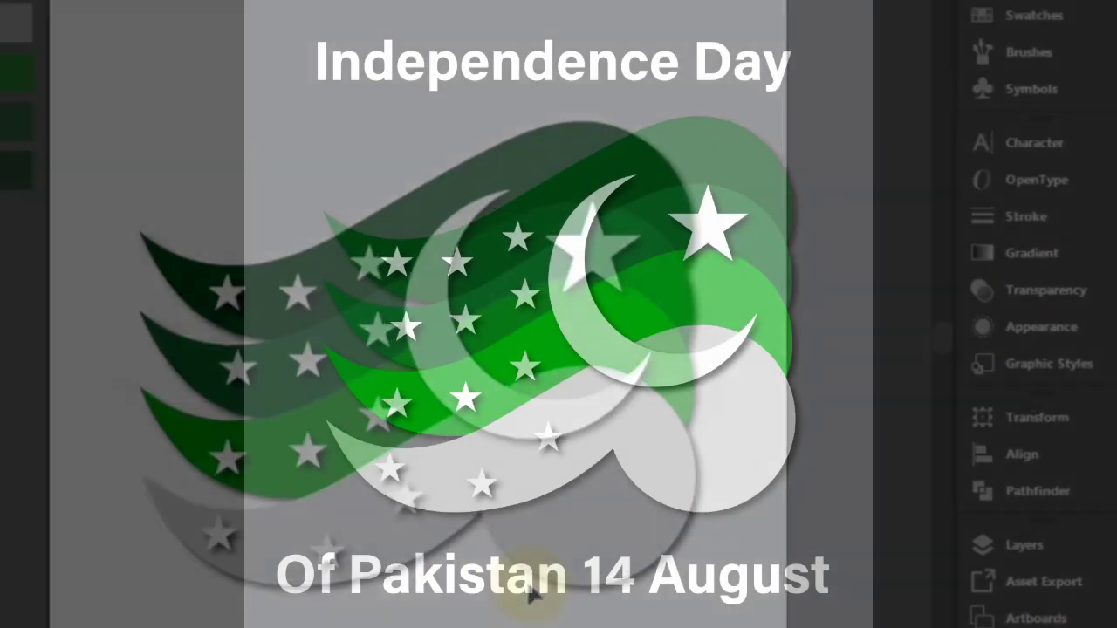